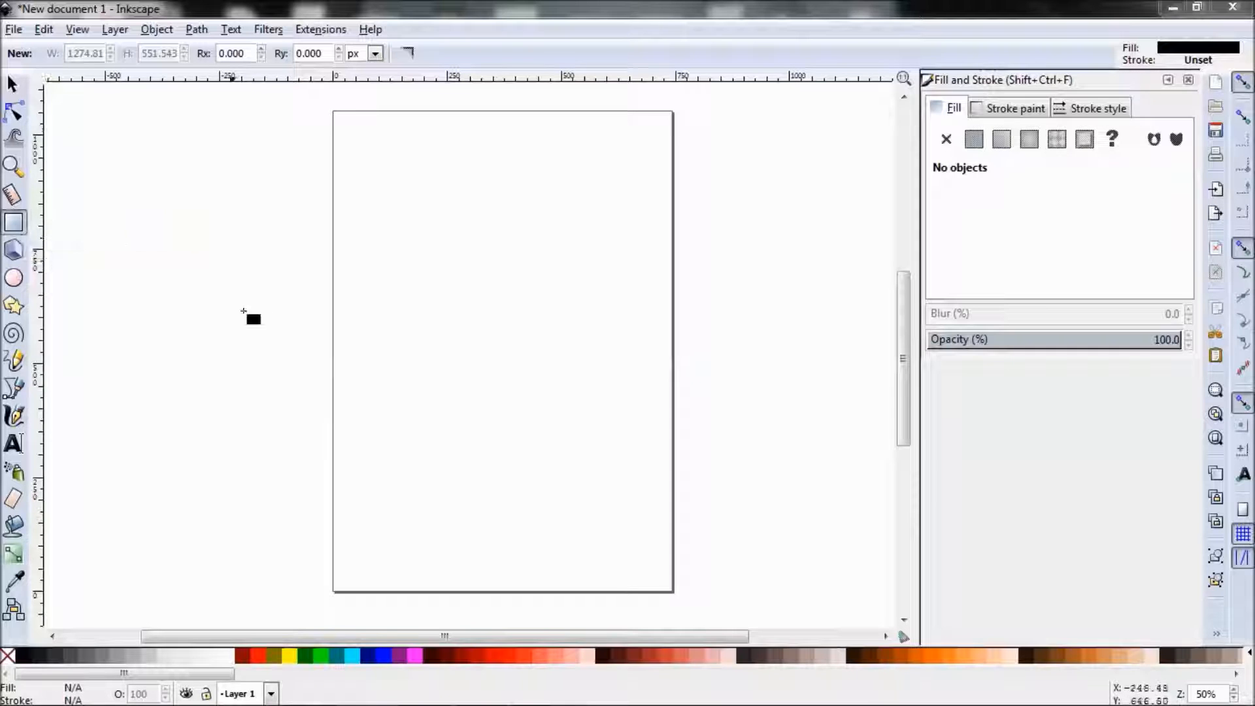
Draw a black rectangle about 1307 by 602 px across the page and set its fill's red value to 3.
mouse_move(242, 215)
mouse_down()
mouse_move(272, 367)
mouse_move(432, 444)
mouse_move(857, 486)
mouse_move(839, 489)
mouse_up()
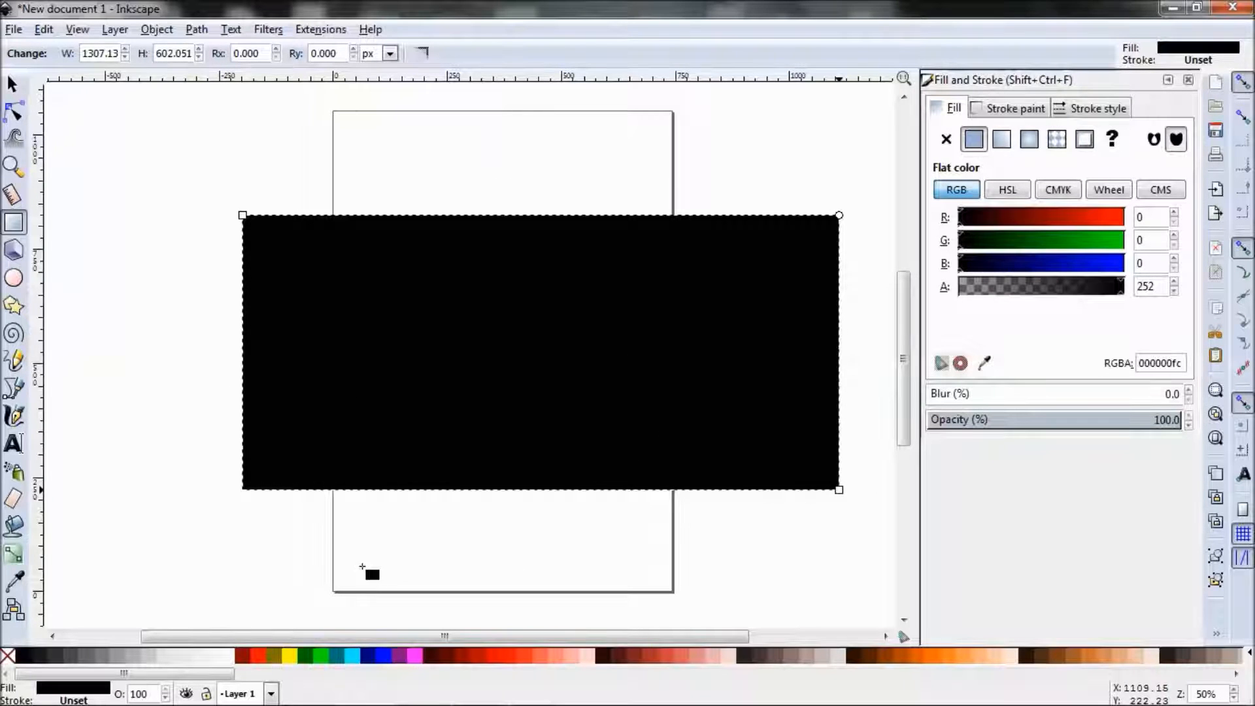
click(1005, 218)
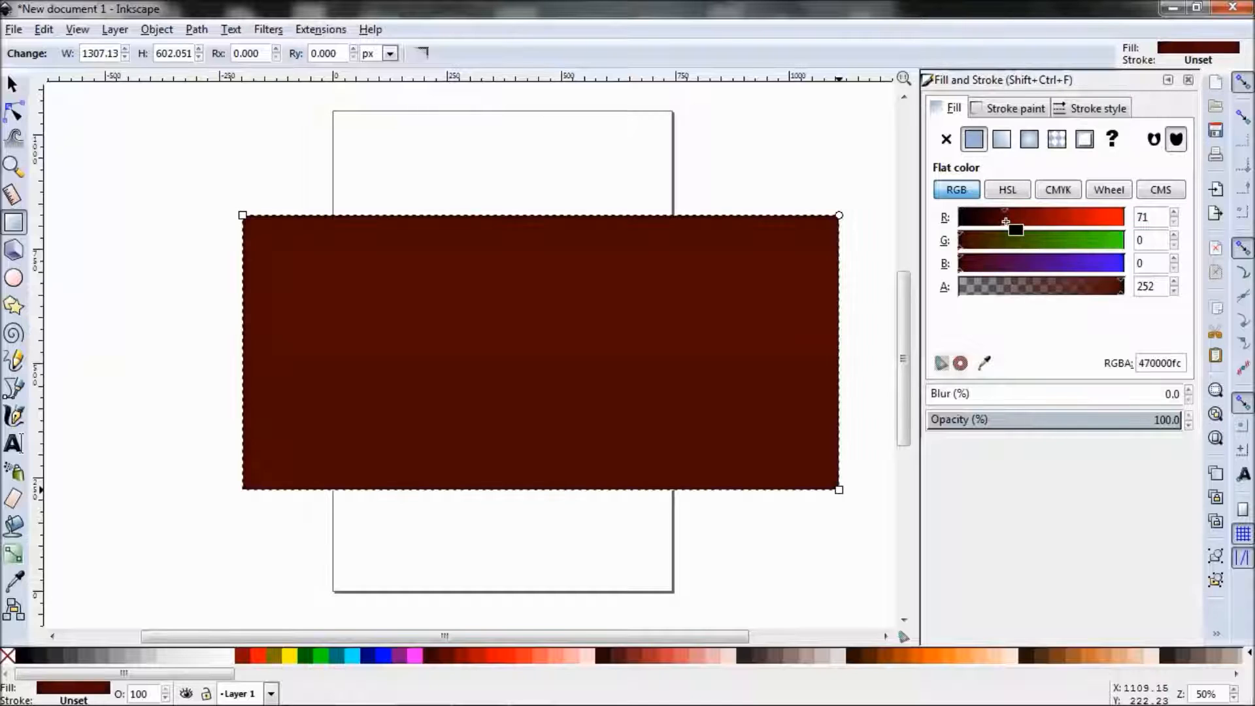
click(961, 217)
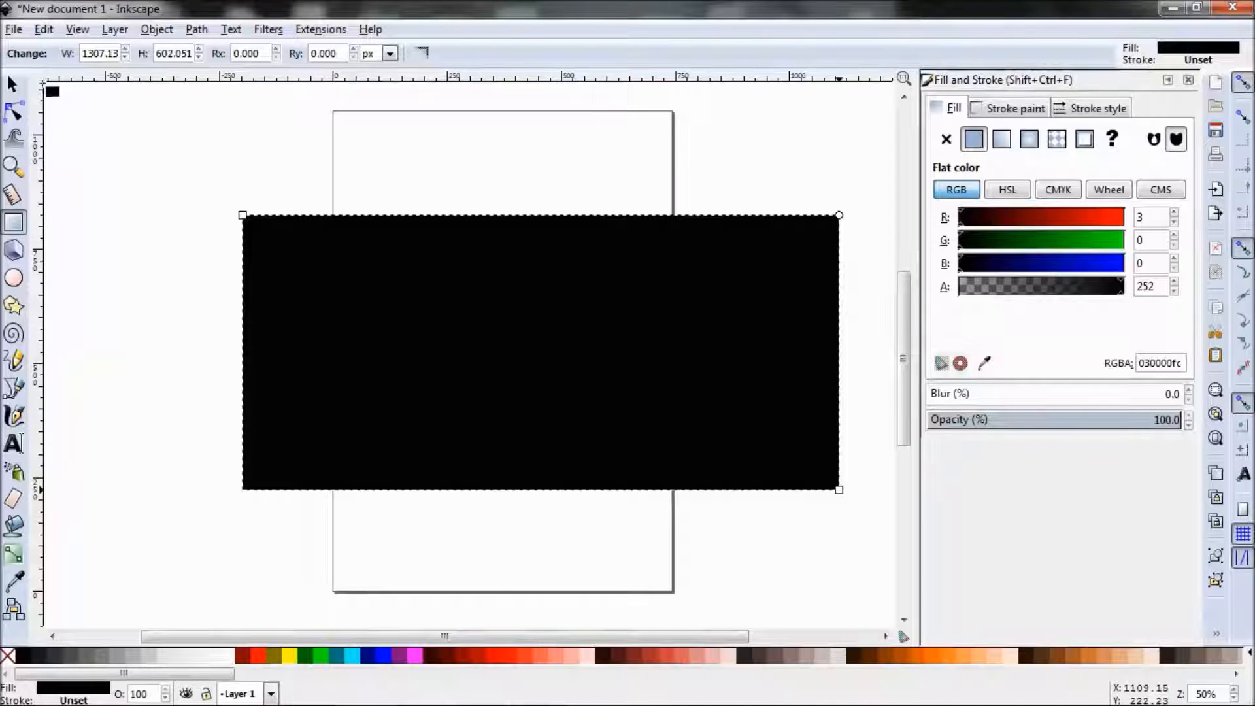
Import the beach JPEG image from the Desktop.
click(14, 31)
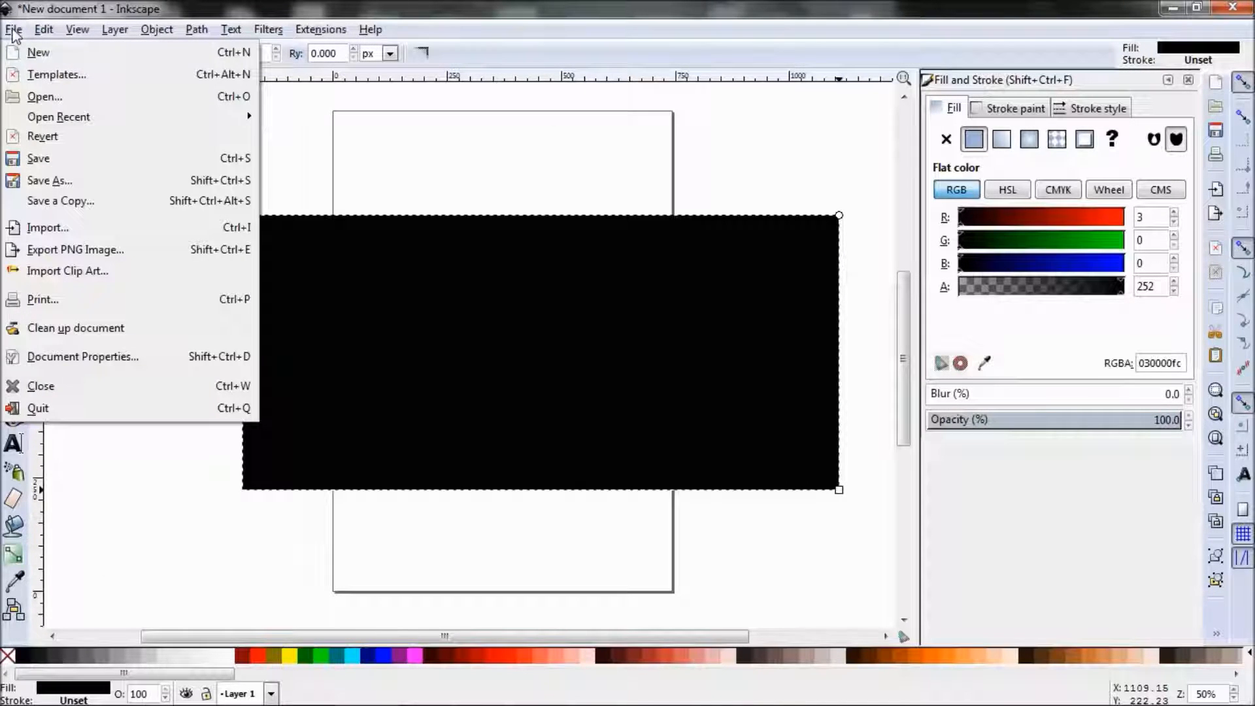
click(71, 232)
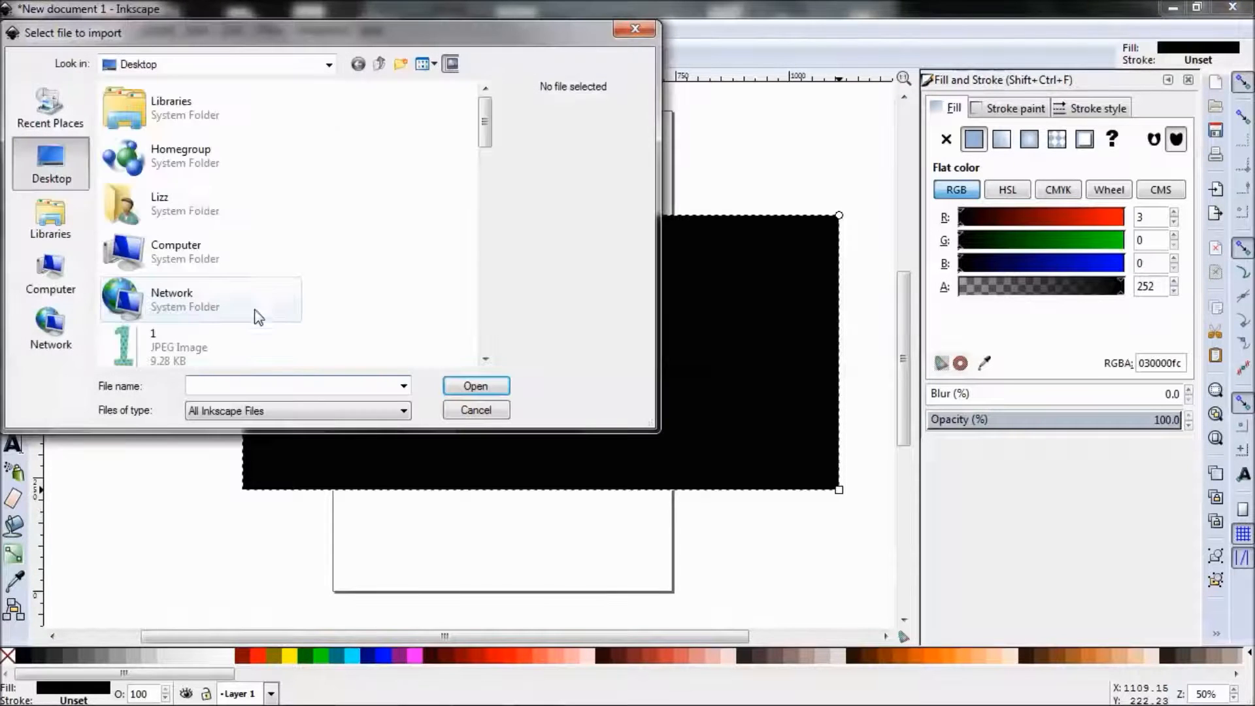
drag(489, 106, 488, 154)
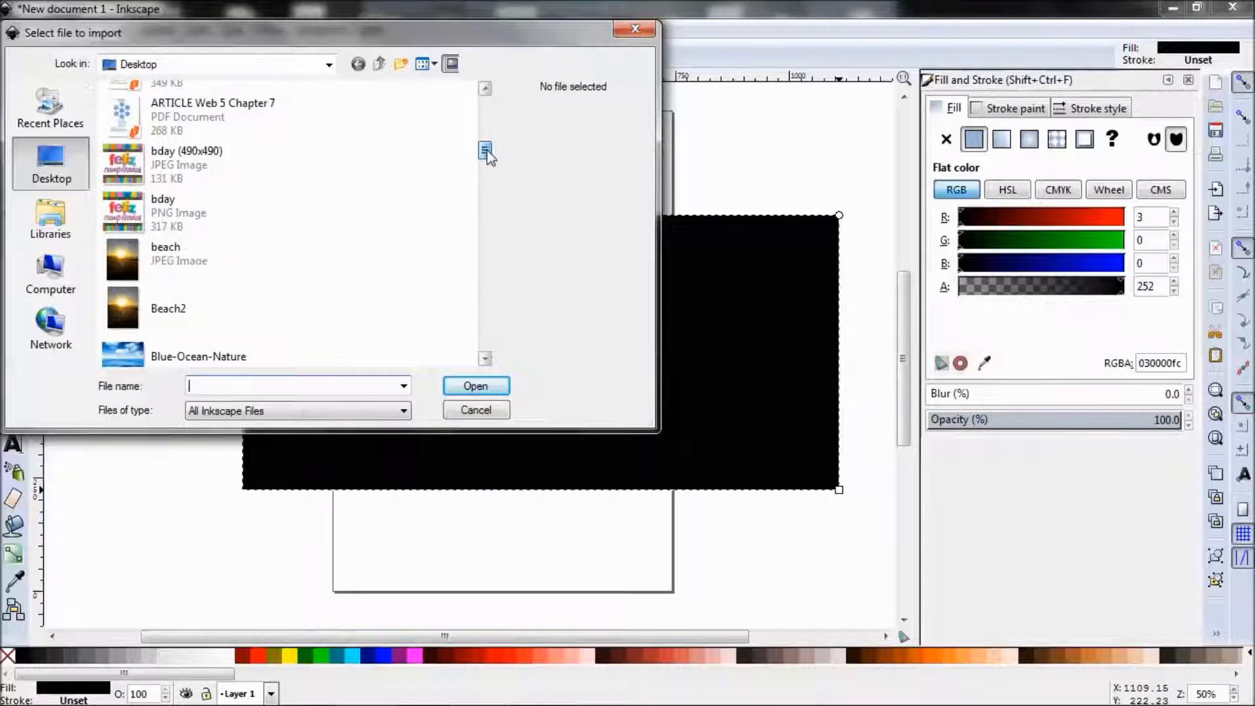
click(207, 264)
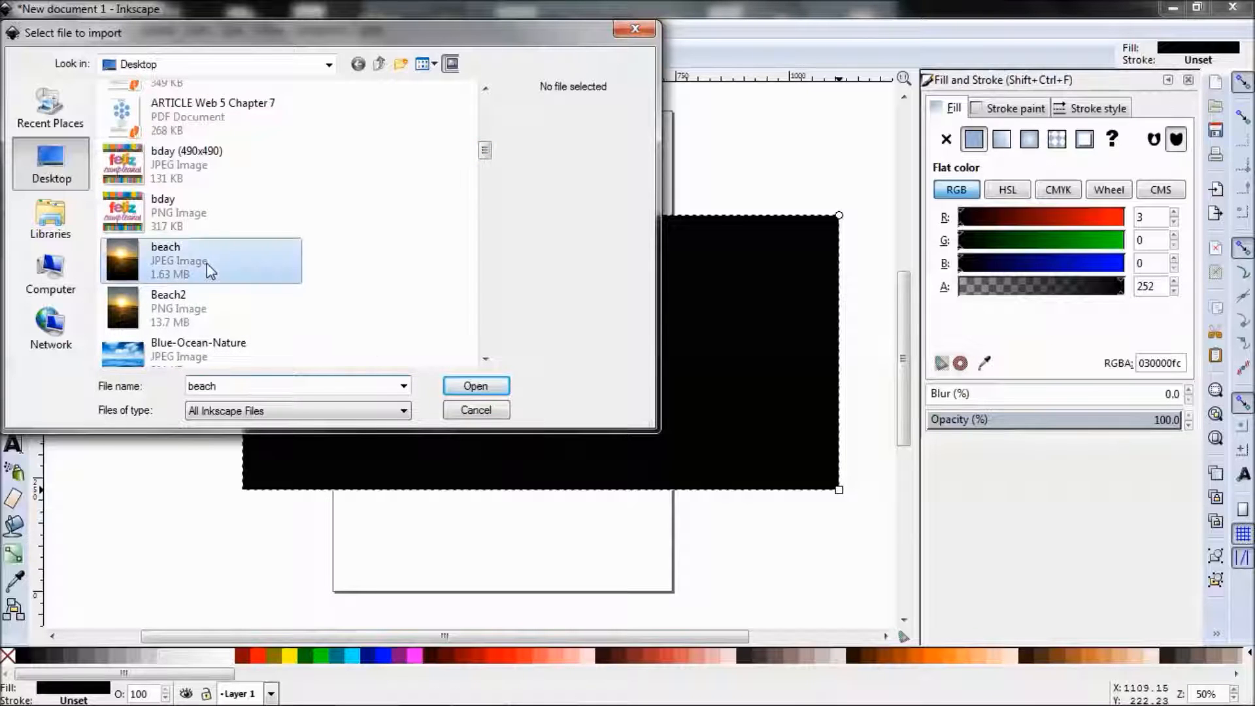
click(457, 387)
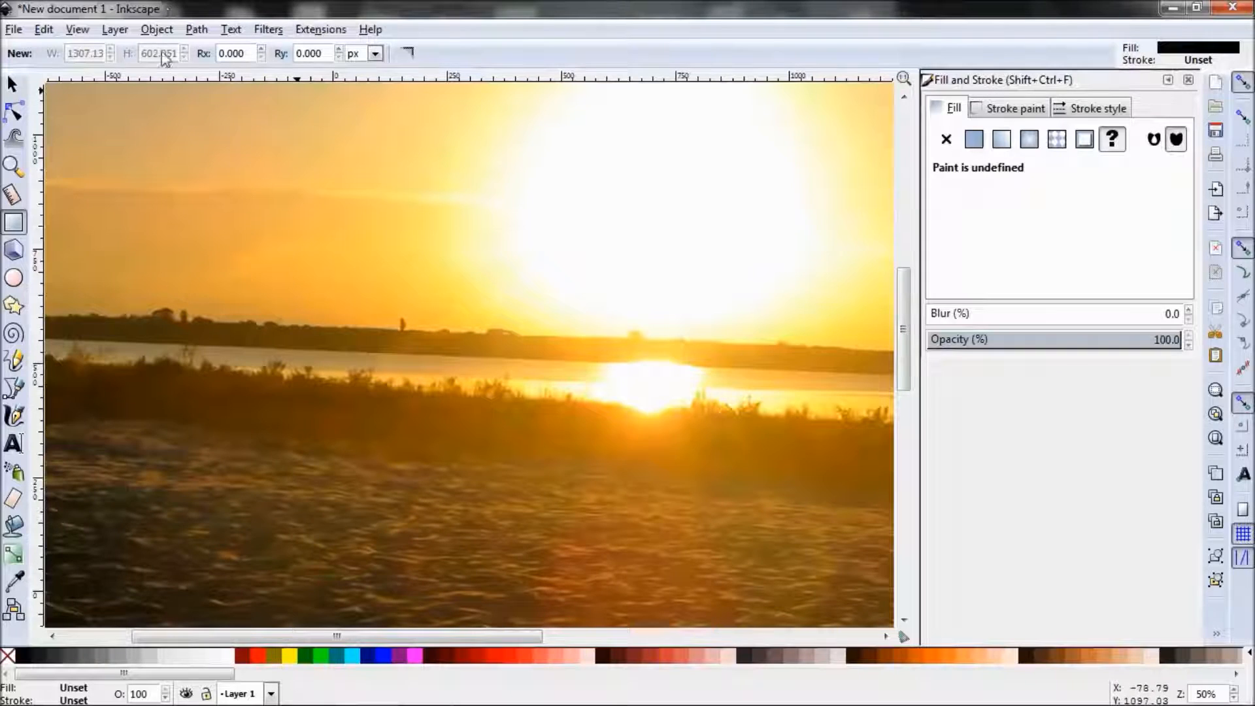
Scale the imported beach photo proportionally to 50% in width and height.
click(156, 30)
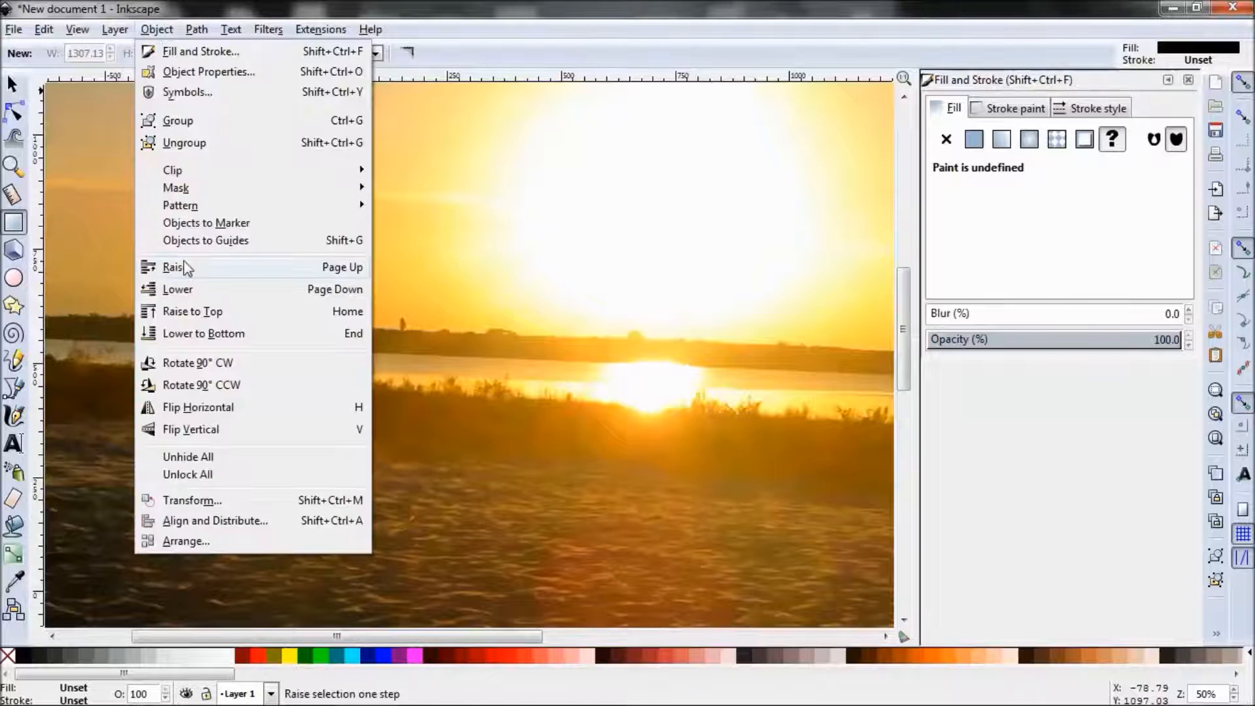
click(196, 500)
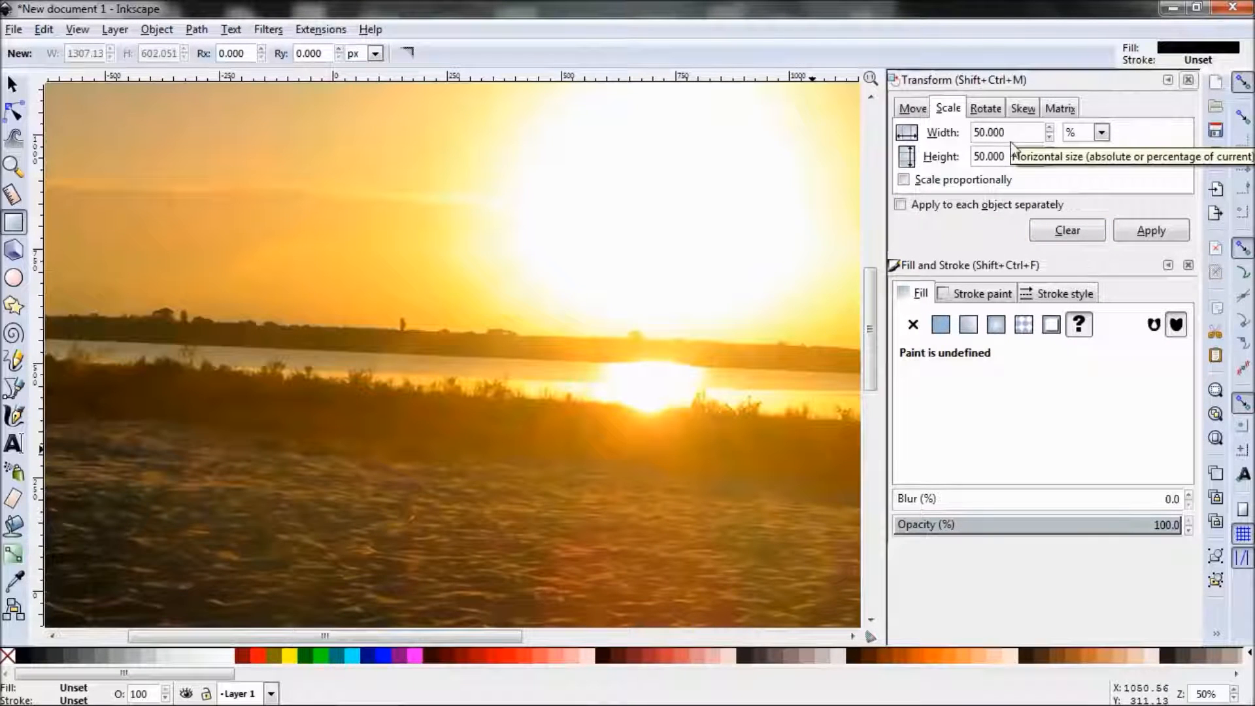
click(904, 180)
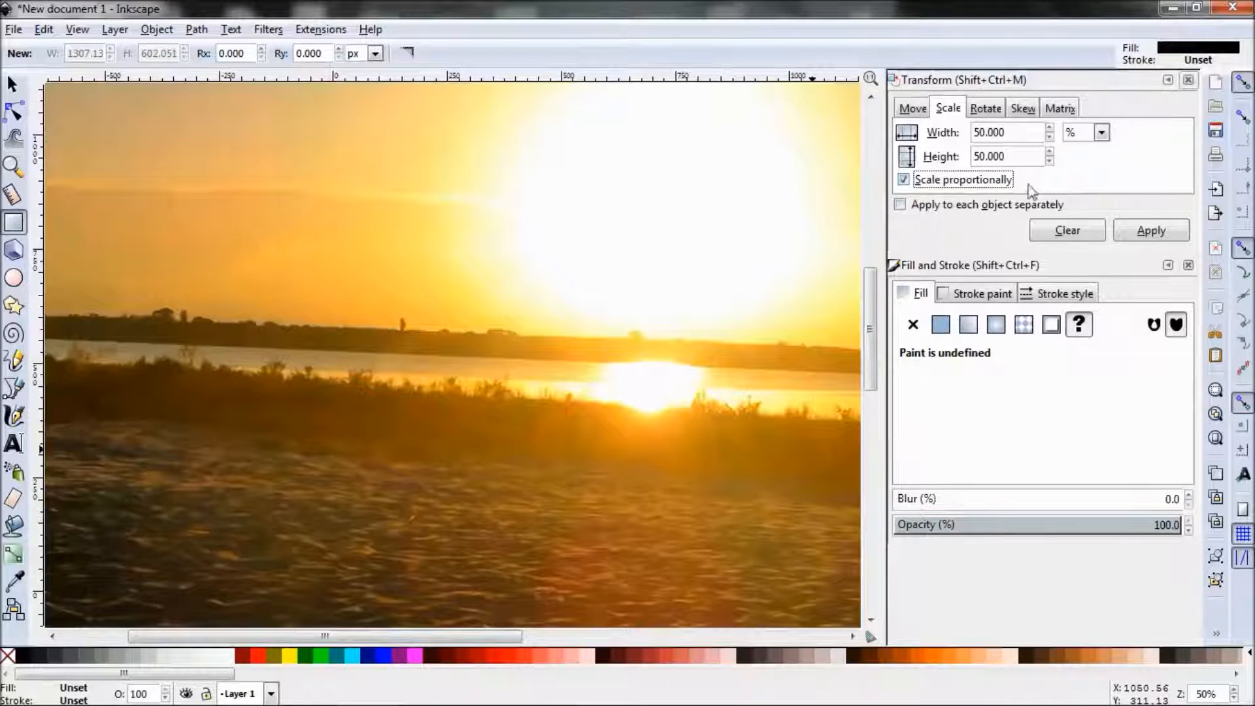
click(1147, 234)
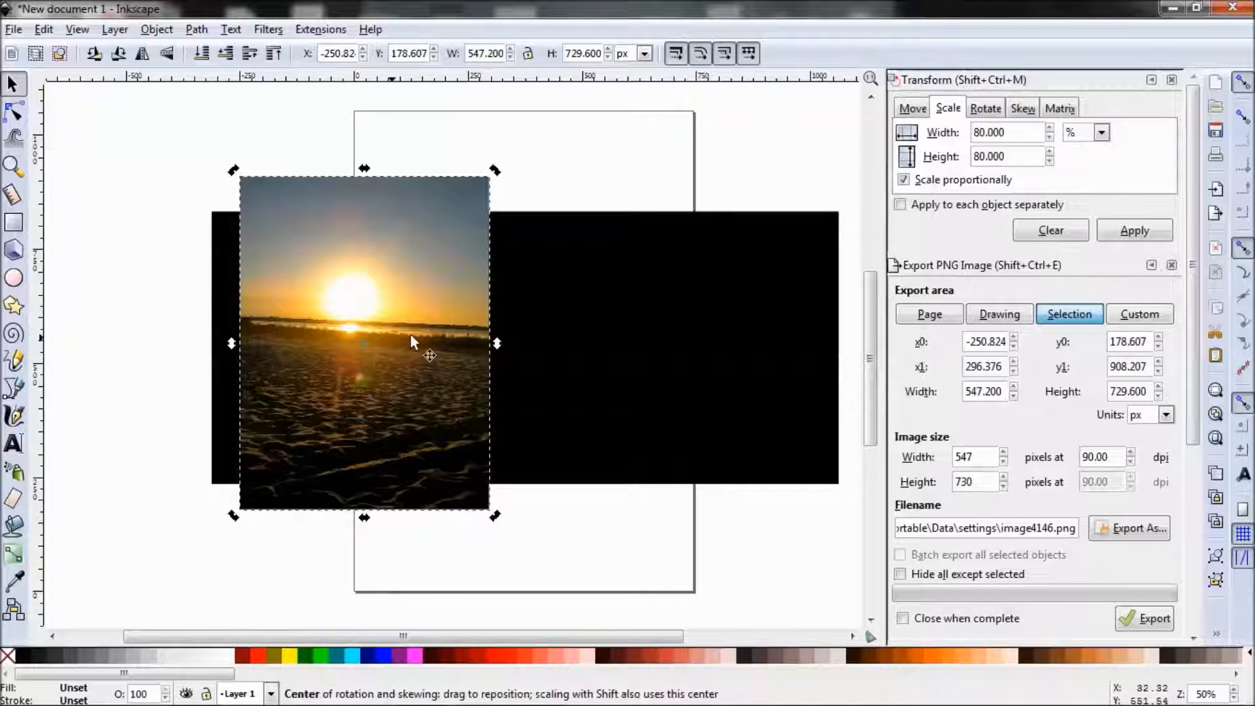
Draw a black ellipse about 461 by 529 px overlapping the beach photo and leave it deselected.
click(14, 279)
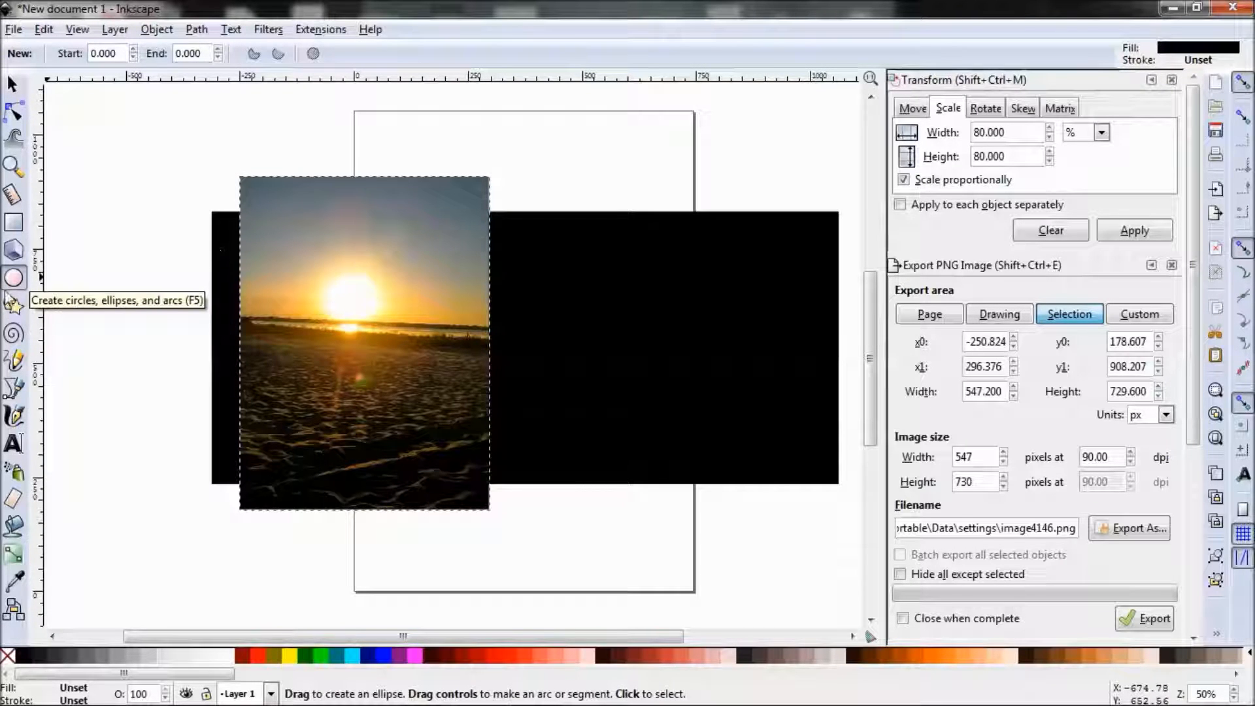
drag(314, 237, 528, 488)
drag(407, 348, 343, 332)
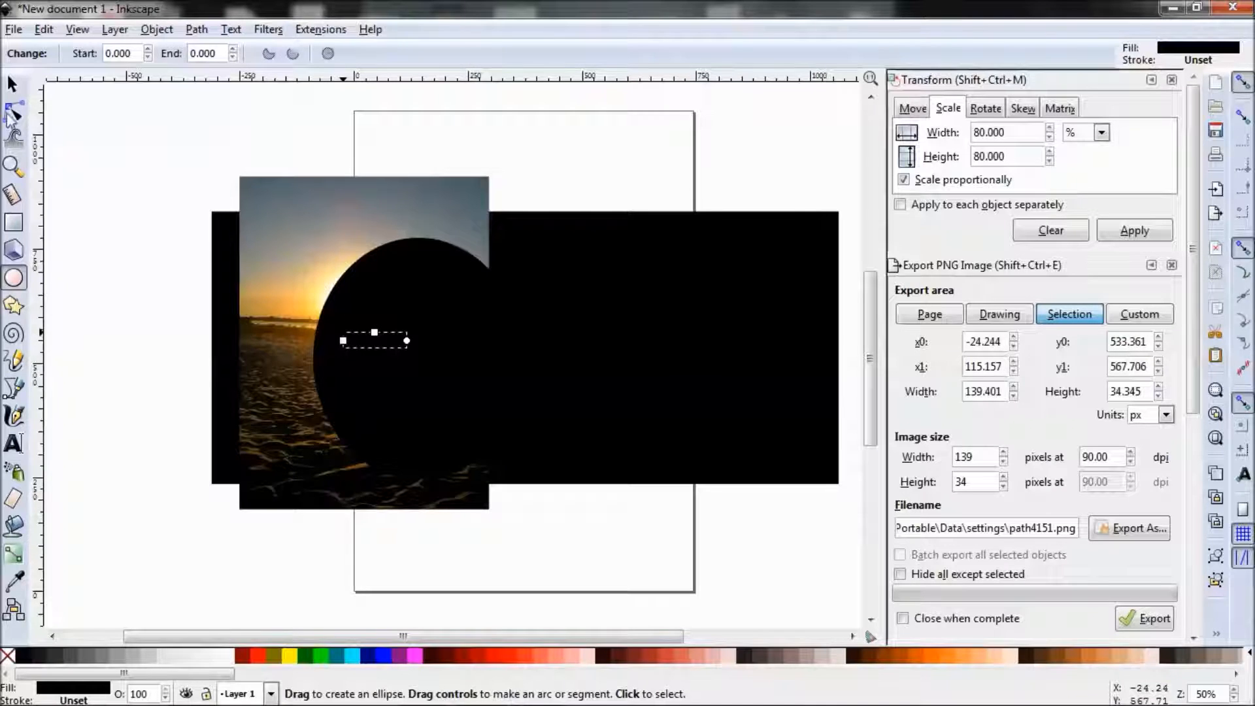
click(199, 254)
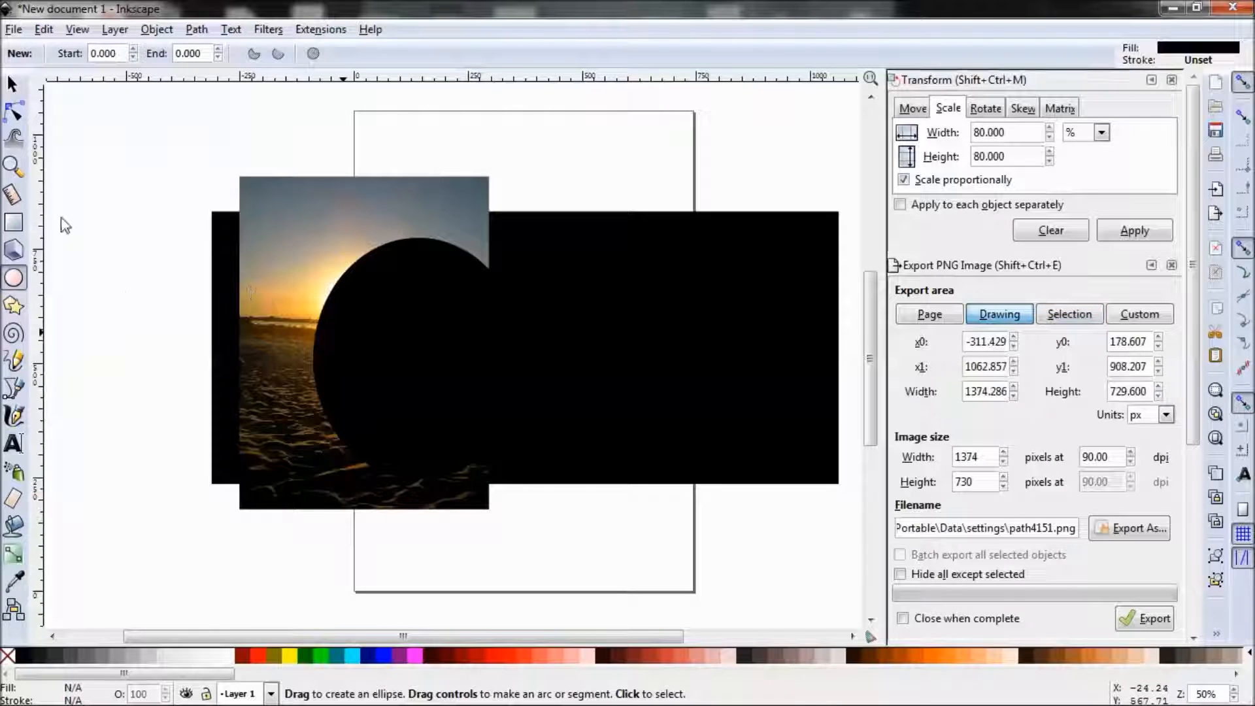
Move the large ellipse so that it lies fully within the beach photo, covering the sun.
double_click(13, 90)
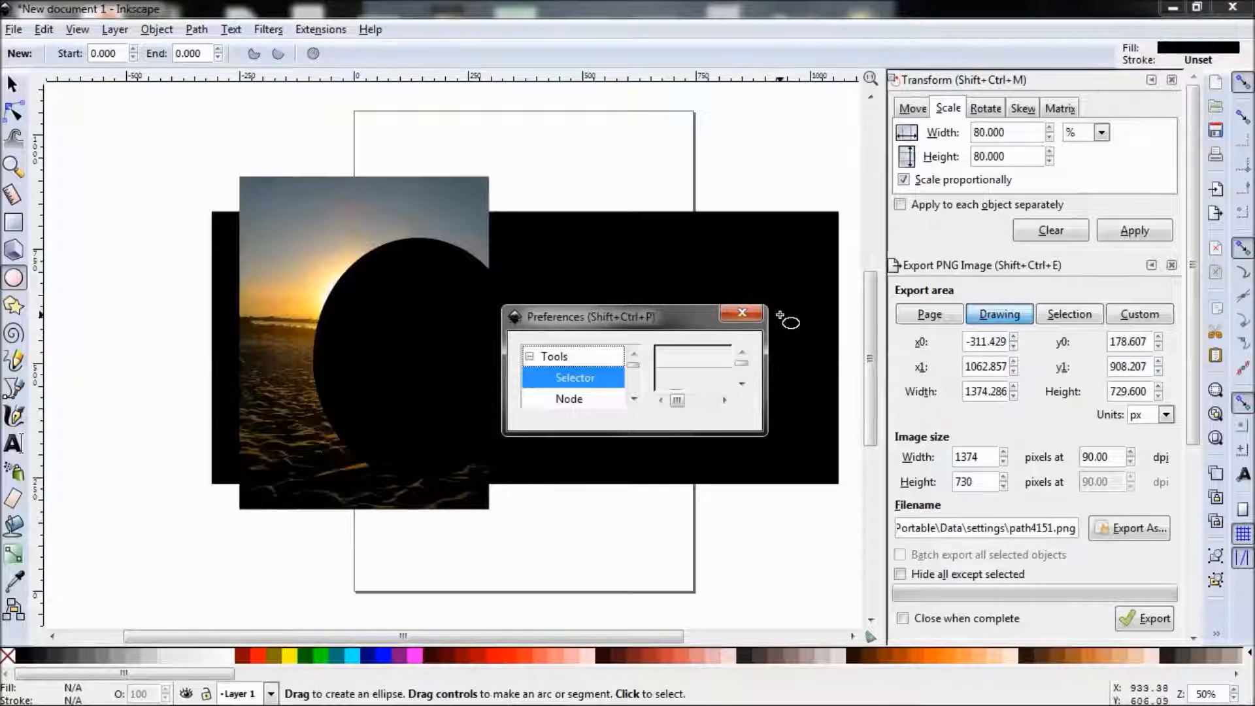
click(742, 313)
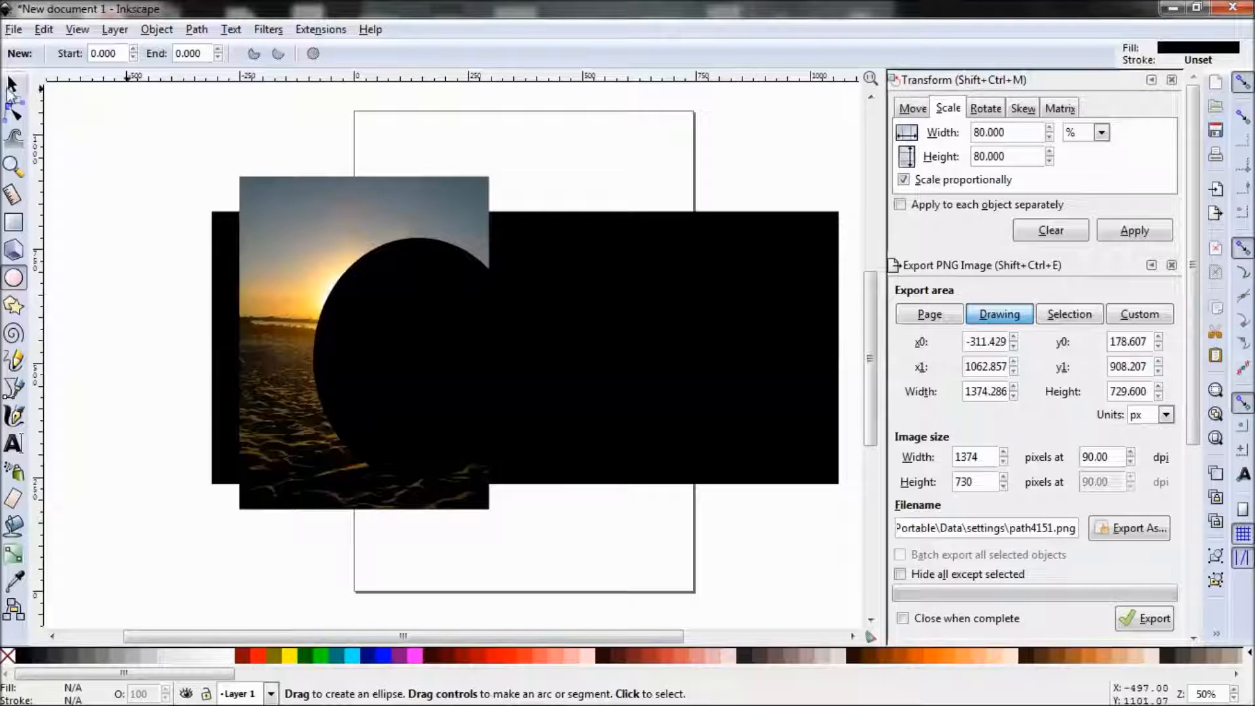
click(12, 85)
drag(356, 316, 296, 294)
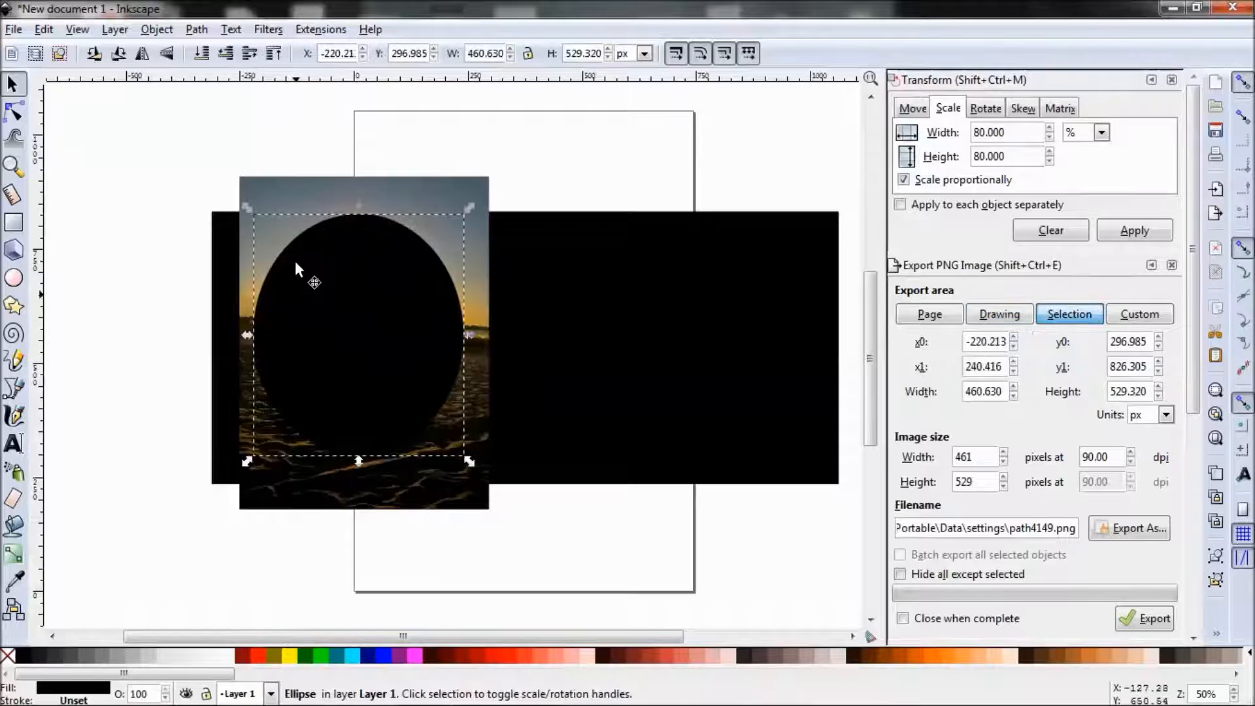
Clip the beach photo to the ellipse and move the clipped photo closer to the black rectangle's left end.
shift+click(310, 195)
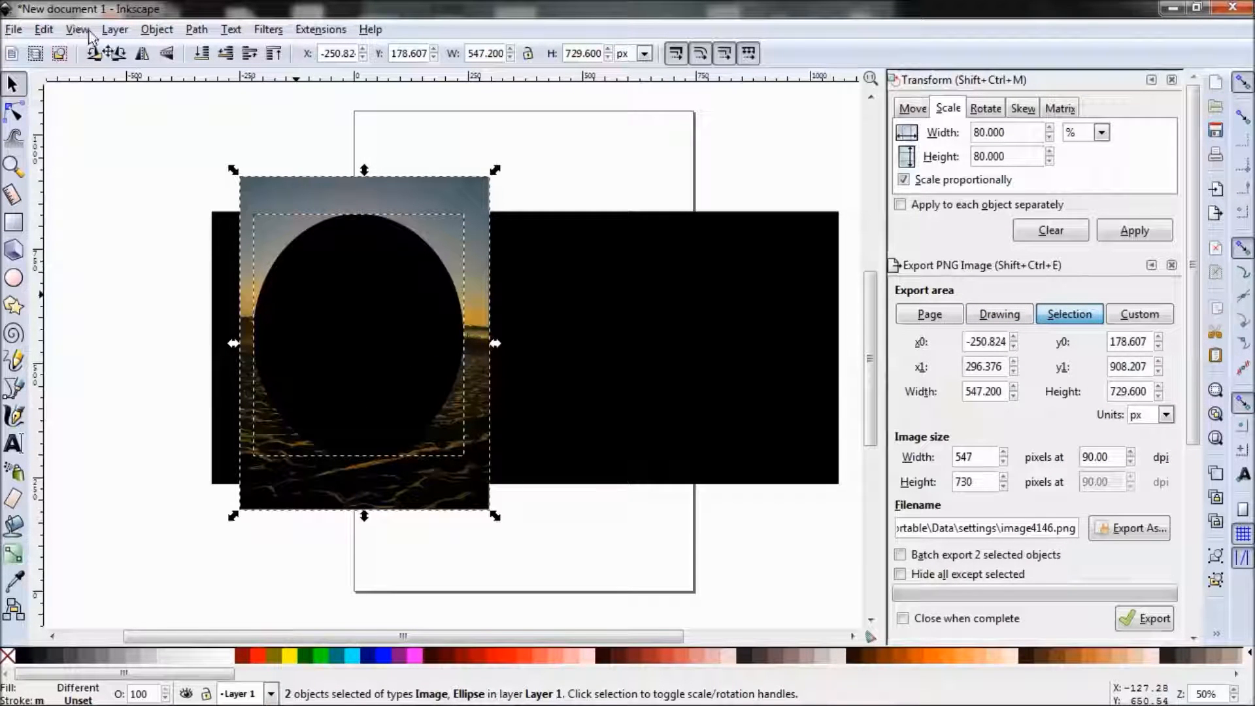
click(157, 30)
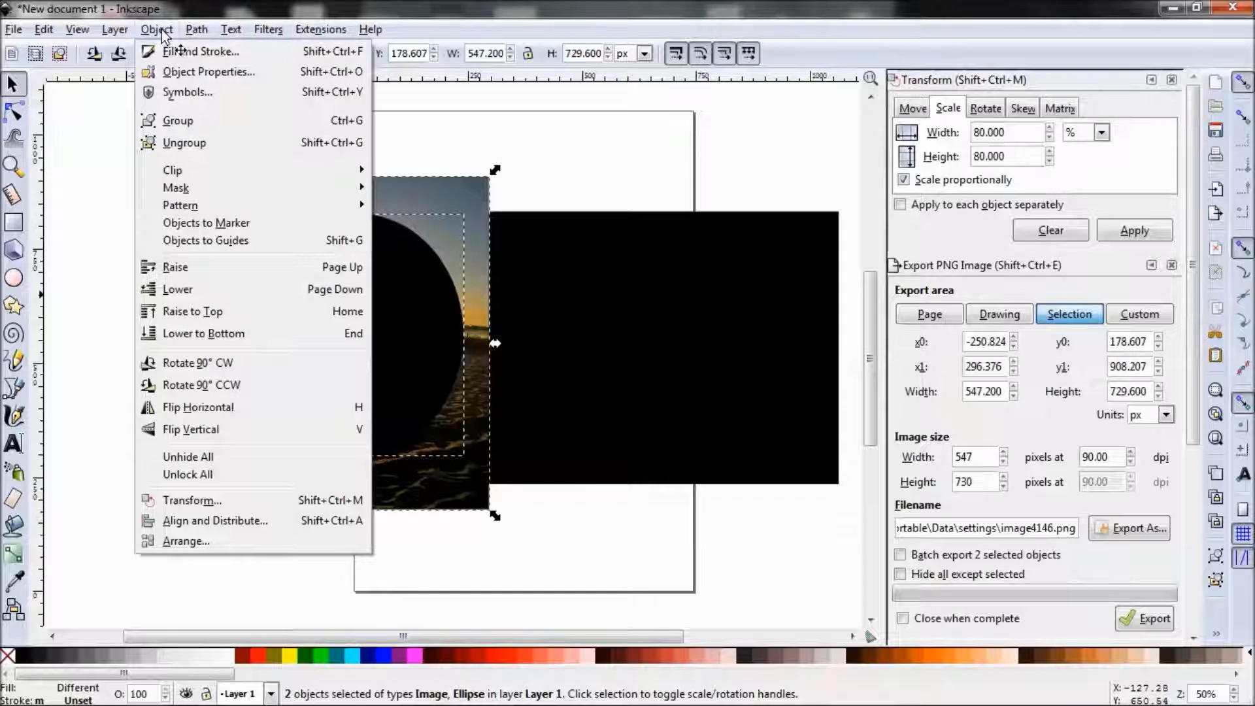
mouse_move(215, 175)
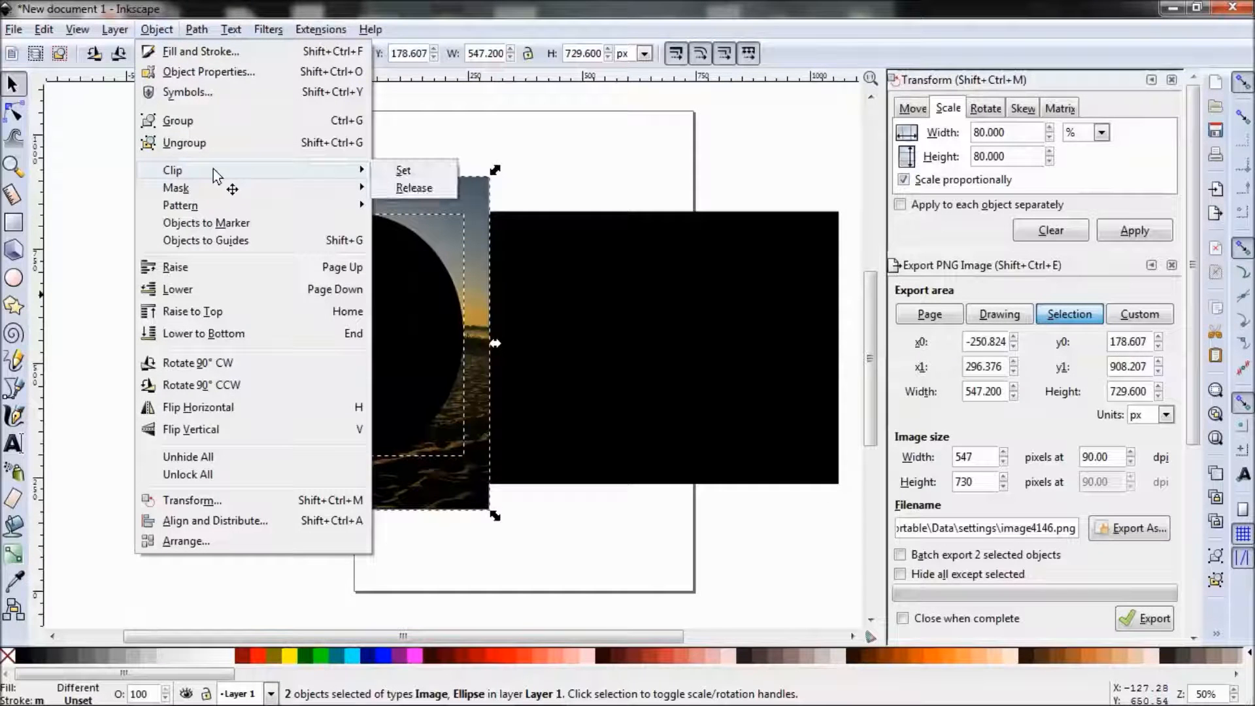
click(401, 172)
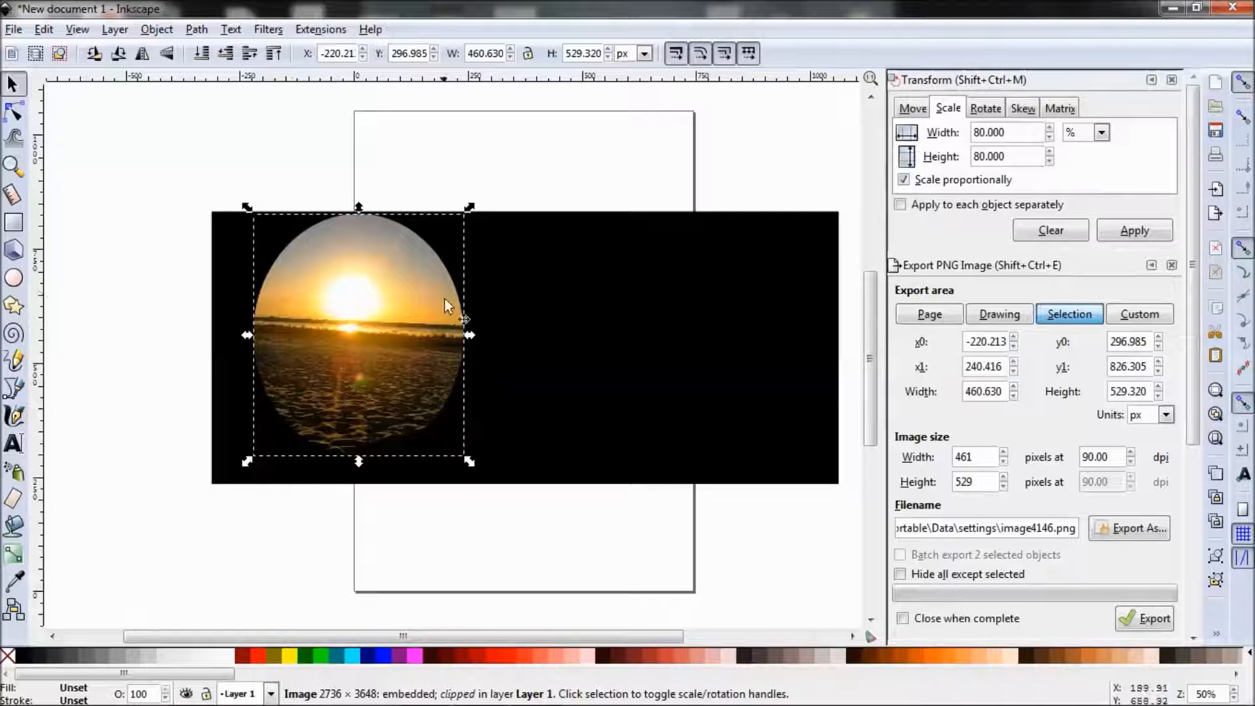
drag(390, 324, 364, 336)
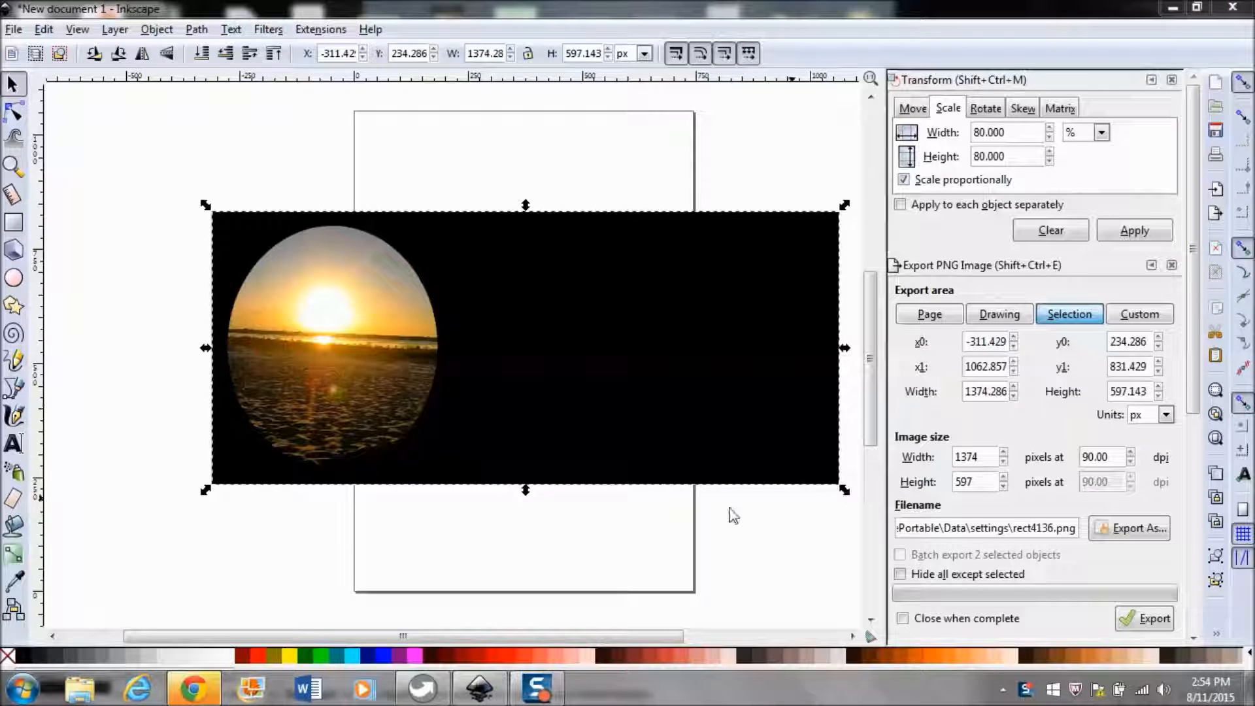
Import the DSCN3554 - Shortcut photo from the Desktop, move it over the right part of the black rectangle and deselect it.
click(13, 32)
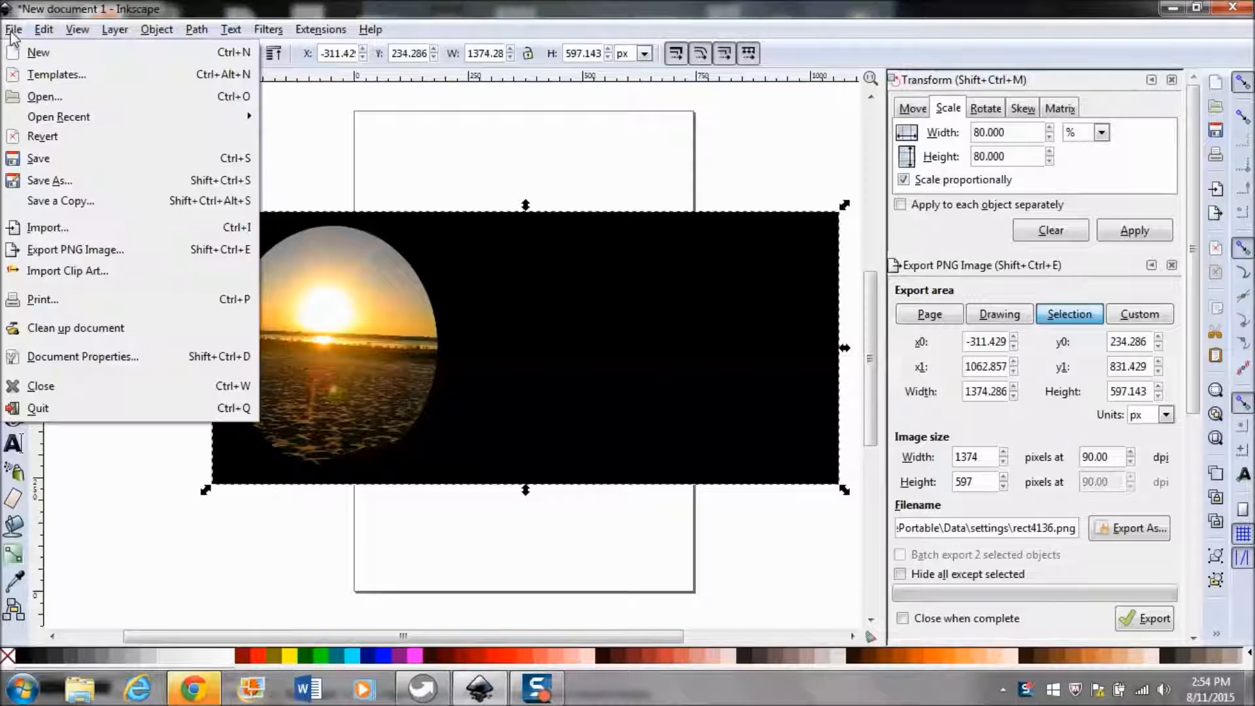
click(83, 232)
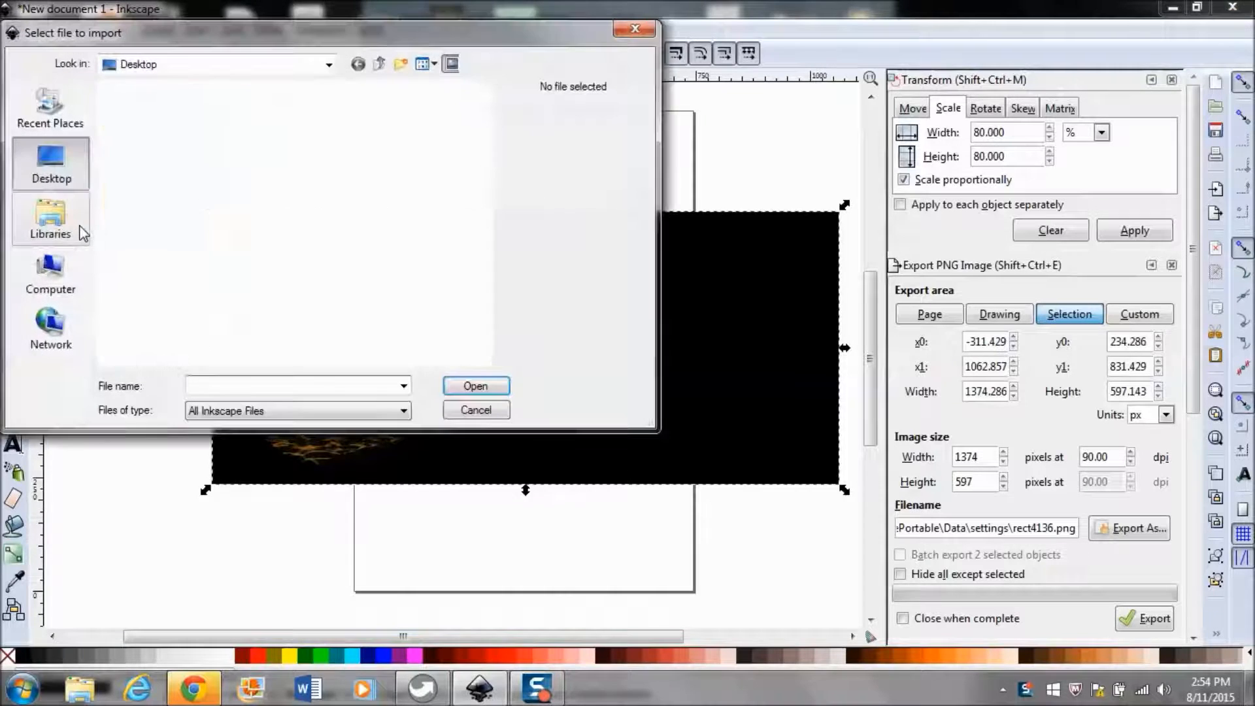
click(485, 358)
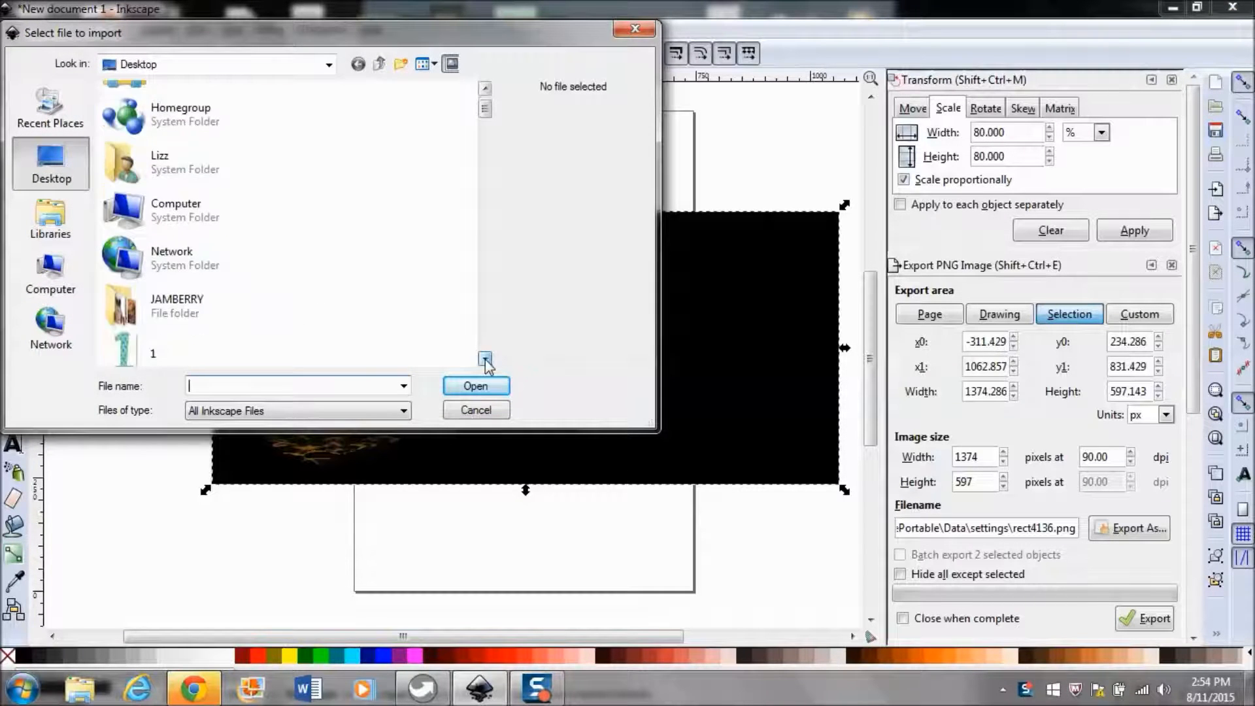
drag(485, 358, 485, 358)
click(278, 292)
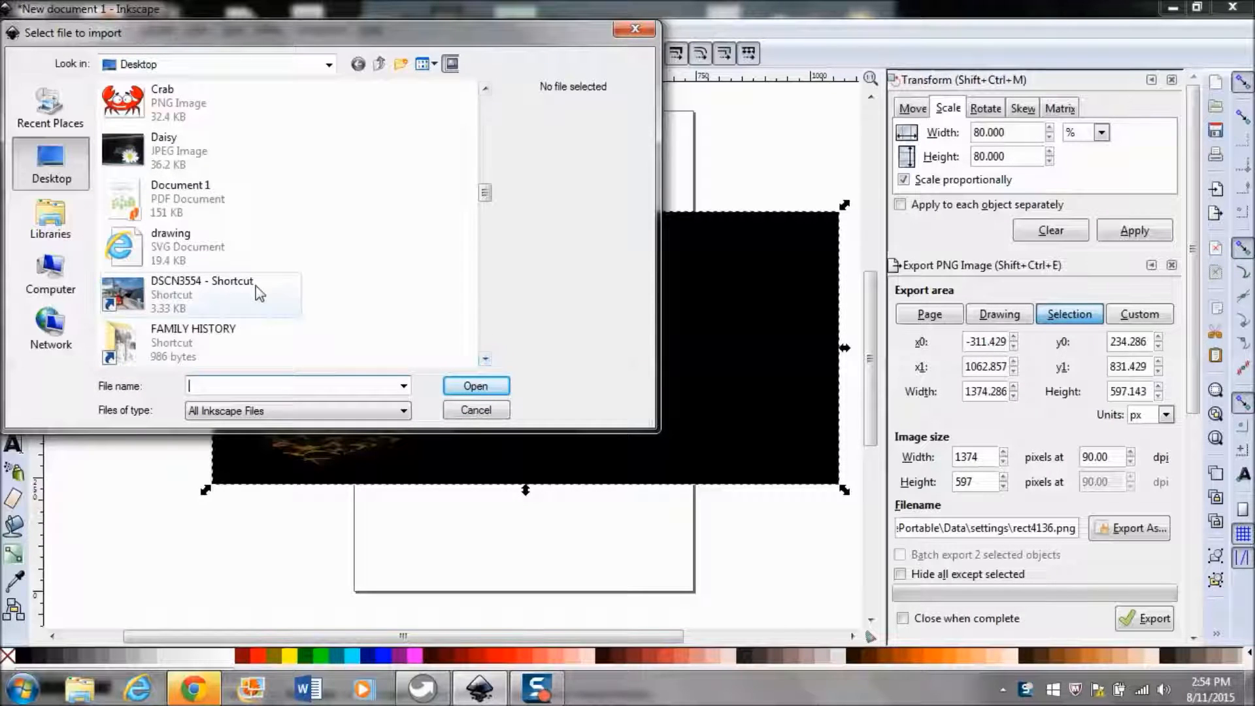
click(499, 389)
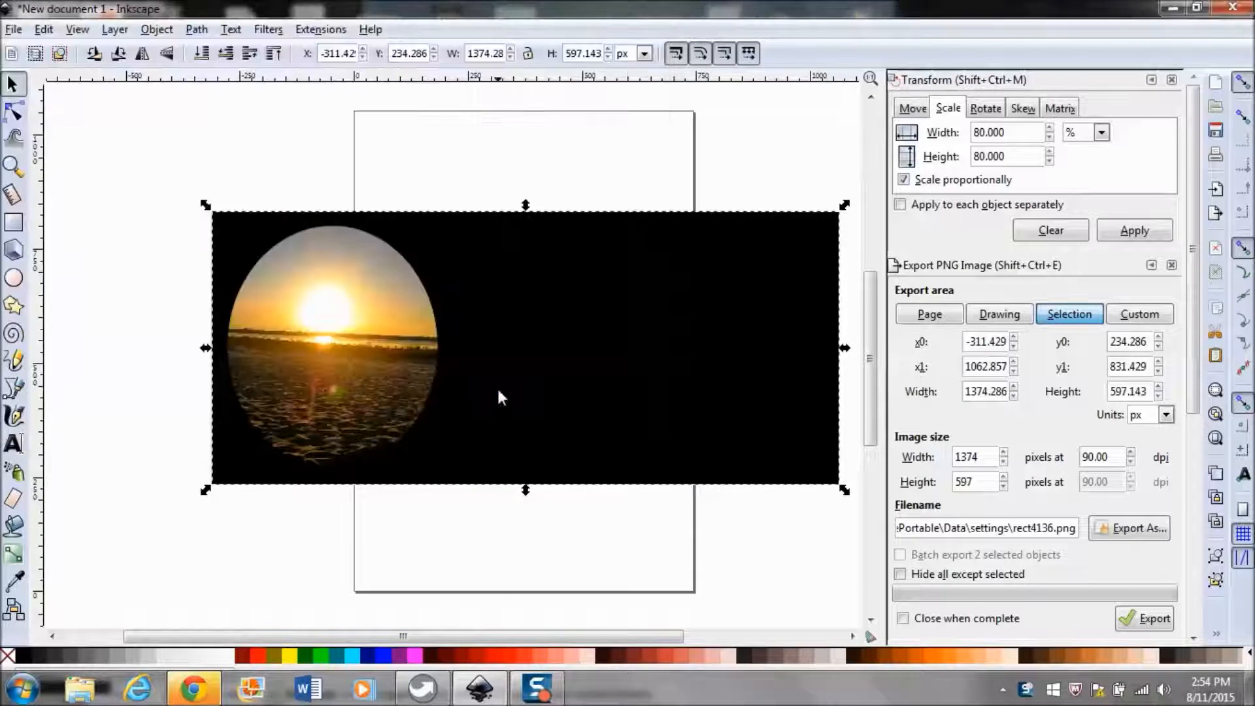
click(727, 482)
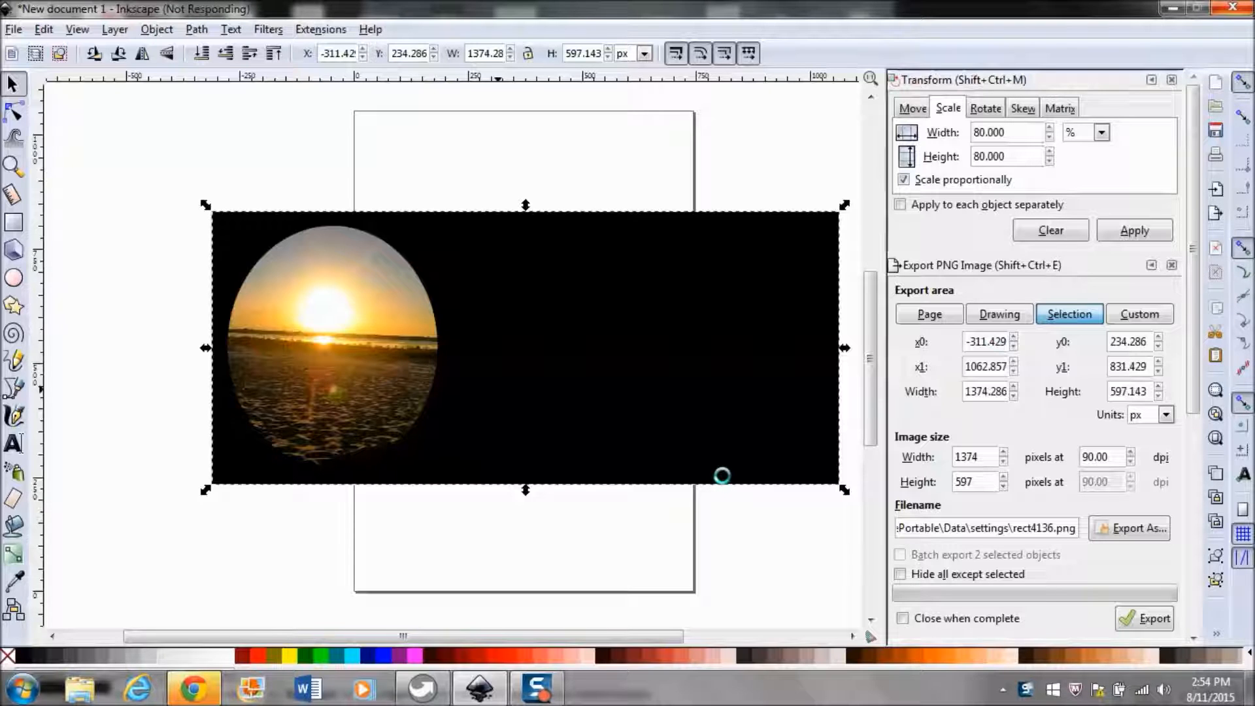
drag(687, 442, 637, 300)
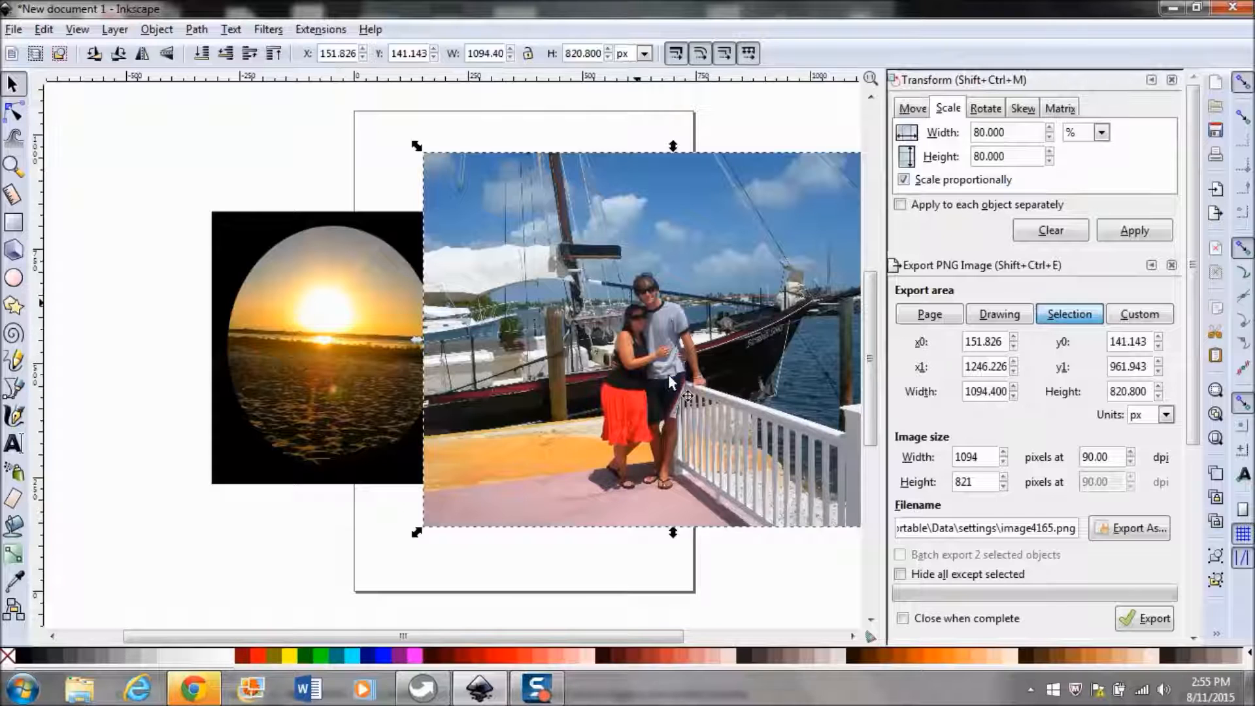
key(Escape)
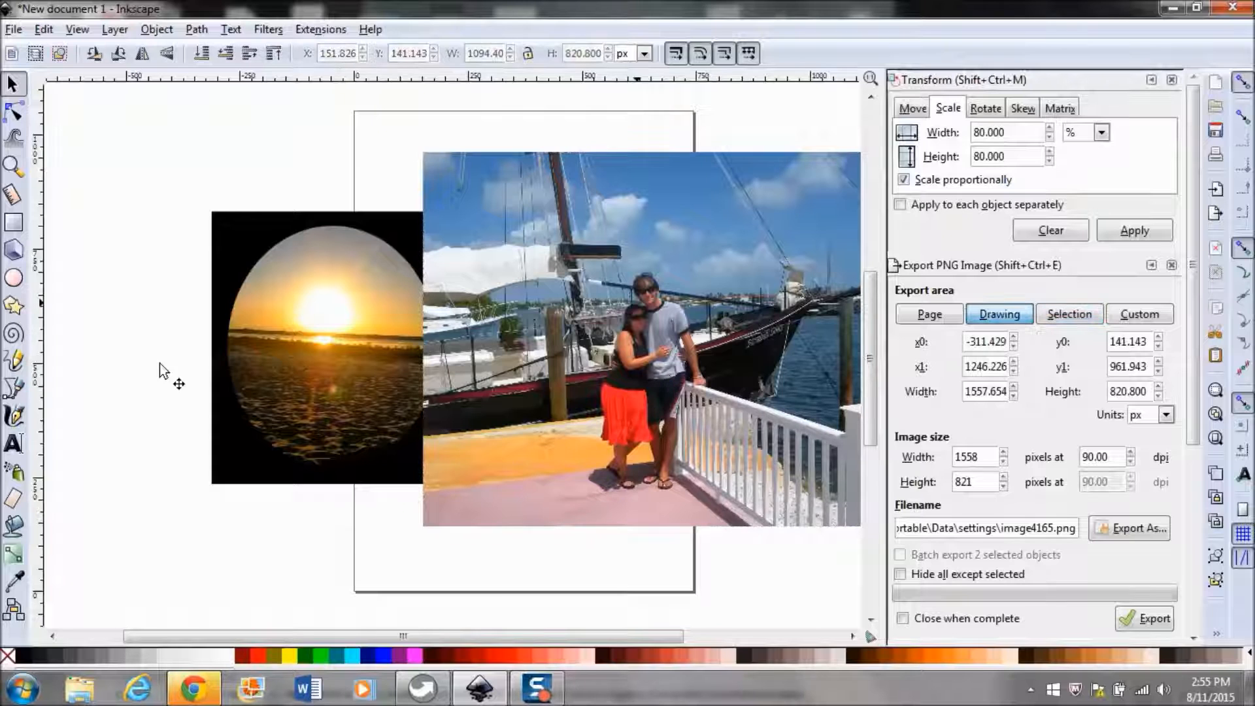
Activate the Star tool and set it to draw stars instead of regular polygons.
double_click(13, 305)
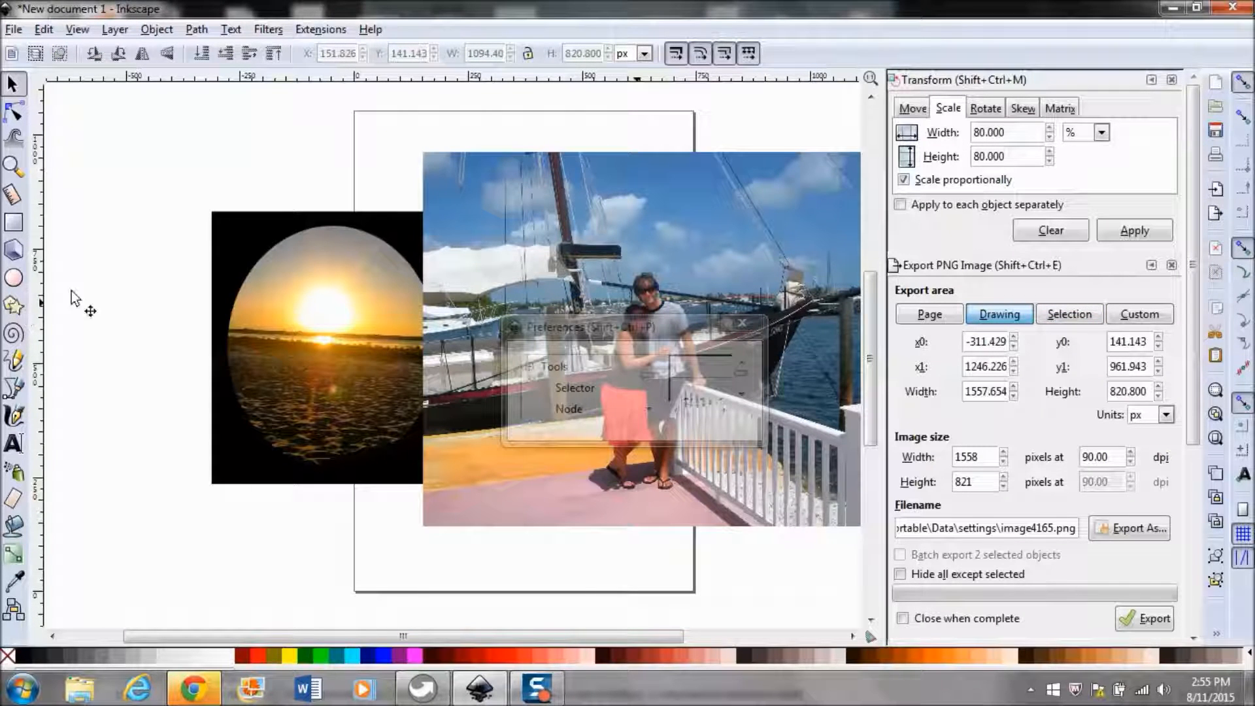
click(745, 323)
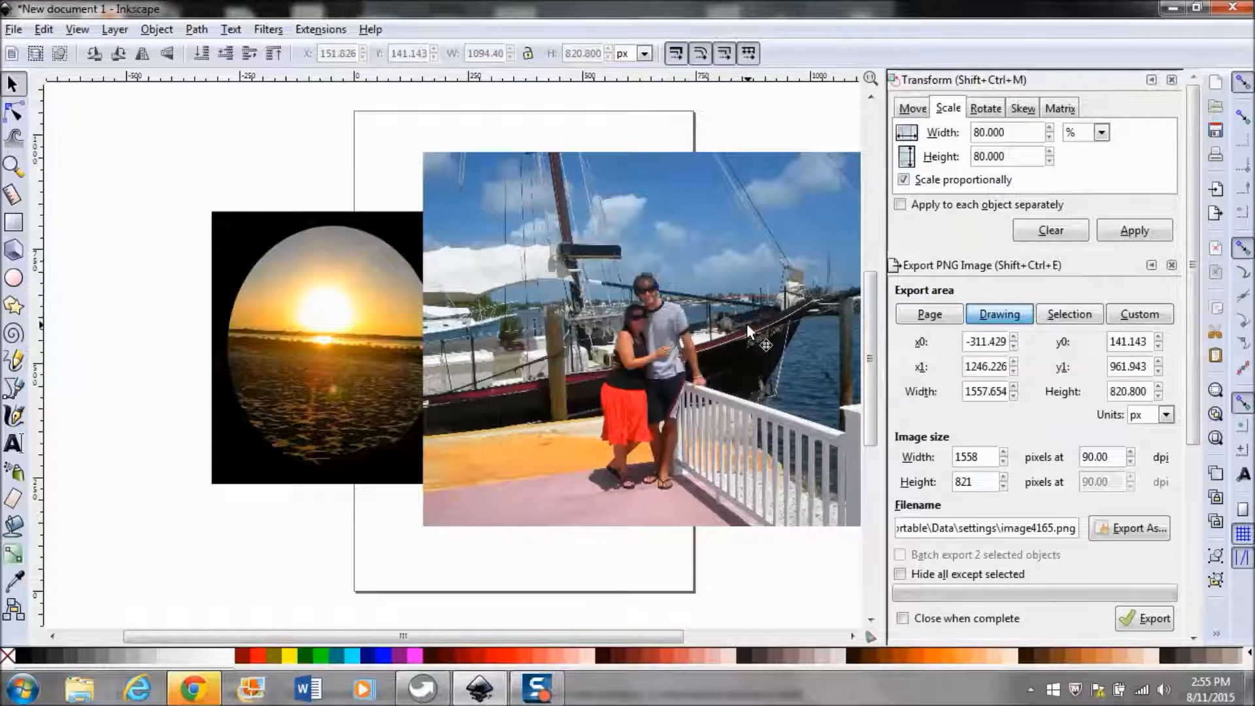
click(16, 307)
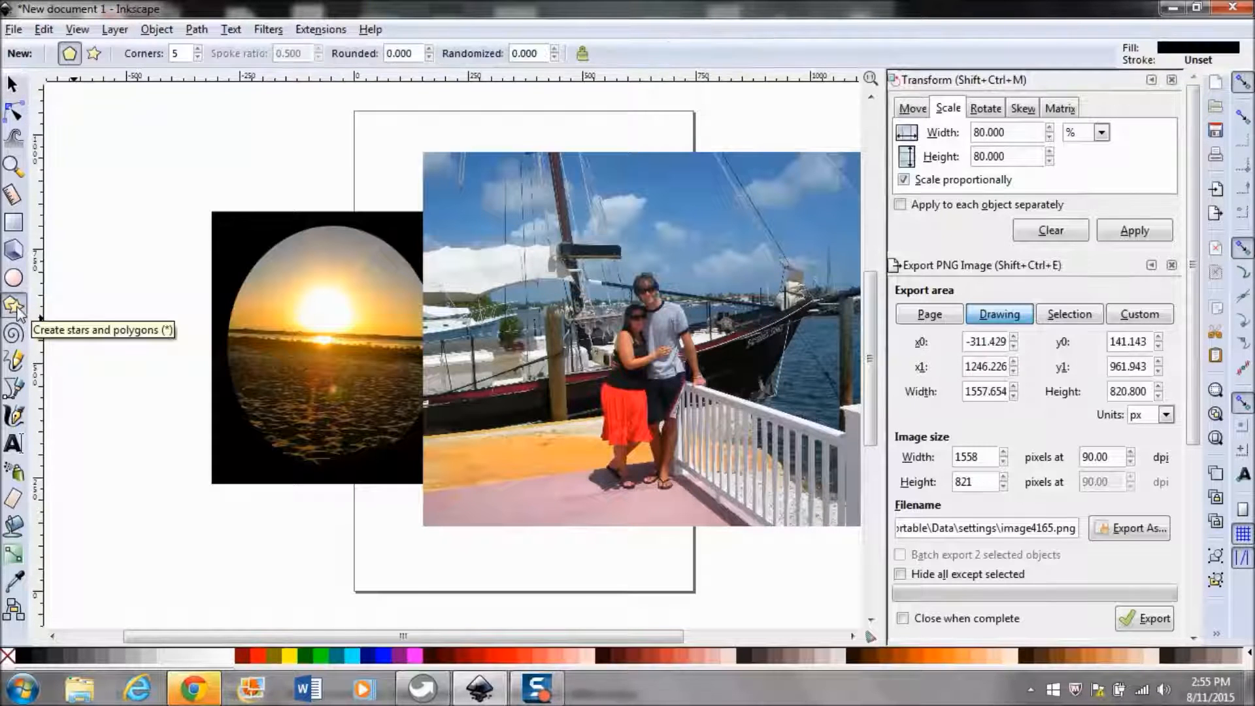
click(95, 54)
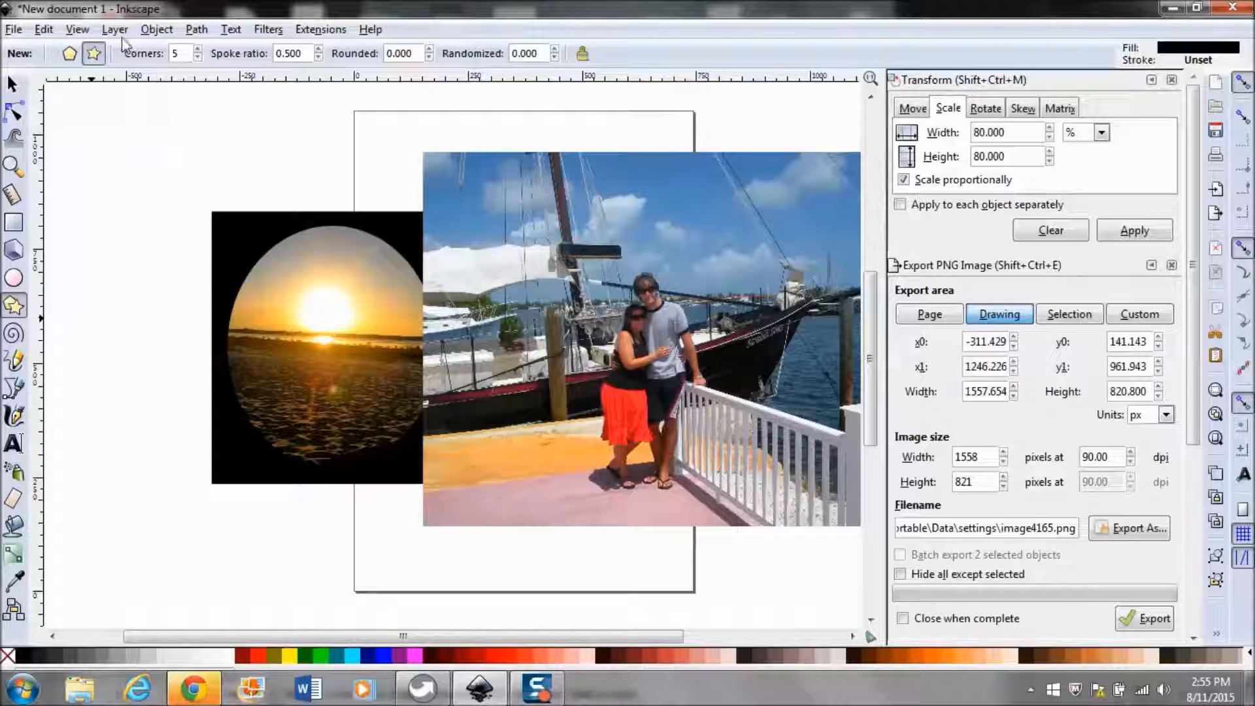
Try a six-cornered star about 374 by 382 px over the boat photo and delete it.
click(198, 50)
drag(536, 255, 606, 309)
key(Delete)
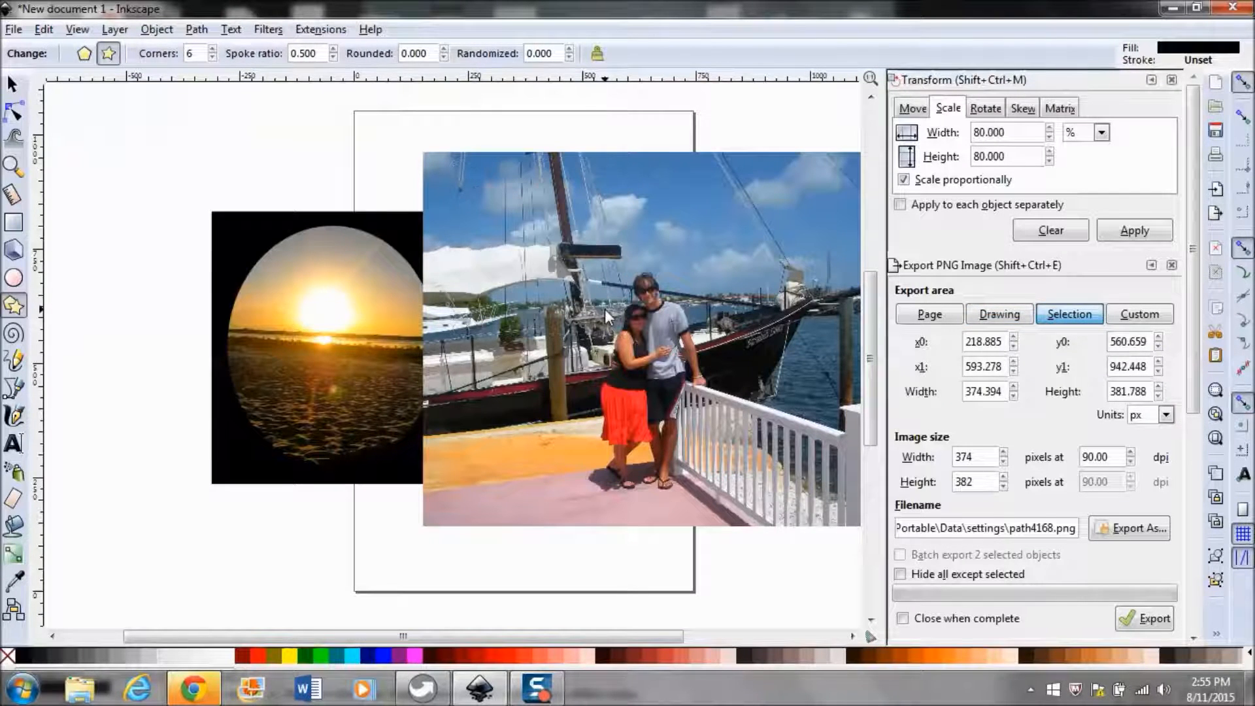
Try a three-cornered star about 314 by 331 px over the boat photo's upper-left part and undo it.
click(197, 58)
click(197, 59)
click(197, 58)
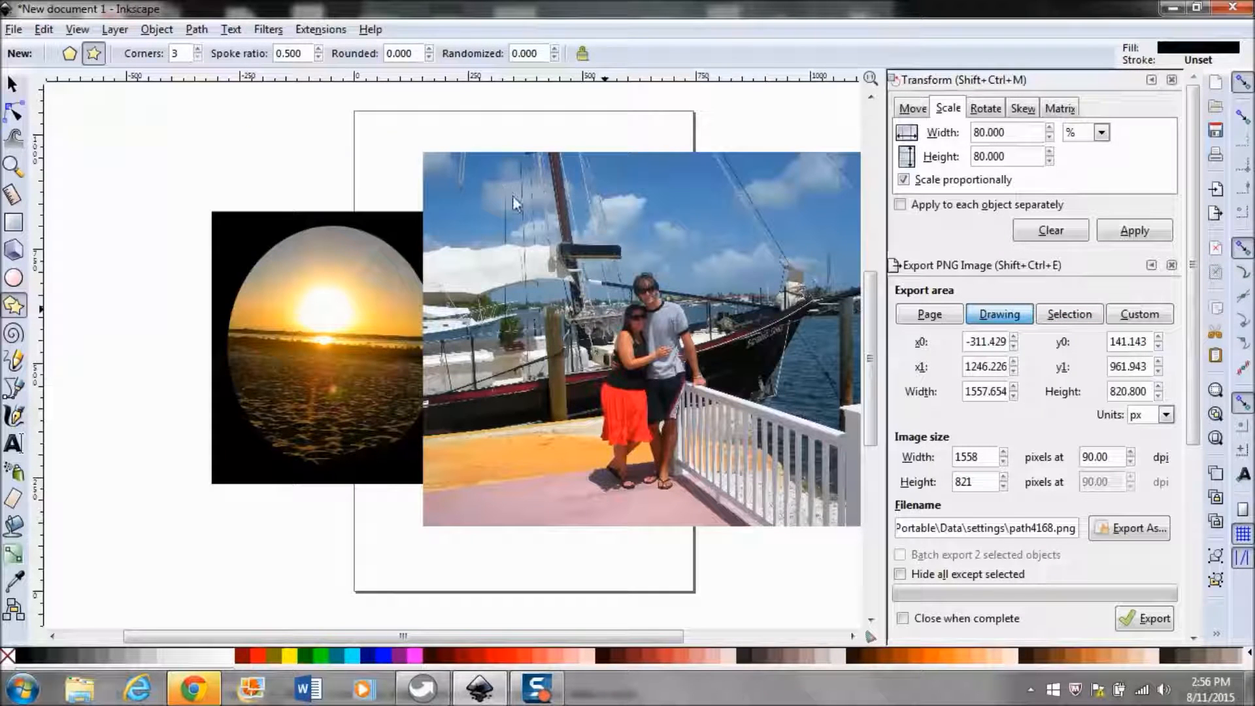
drag(512, 194, 570, 268)
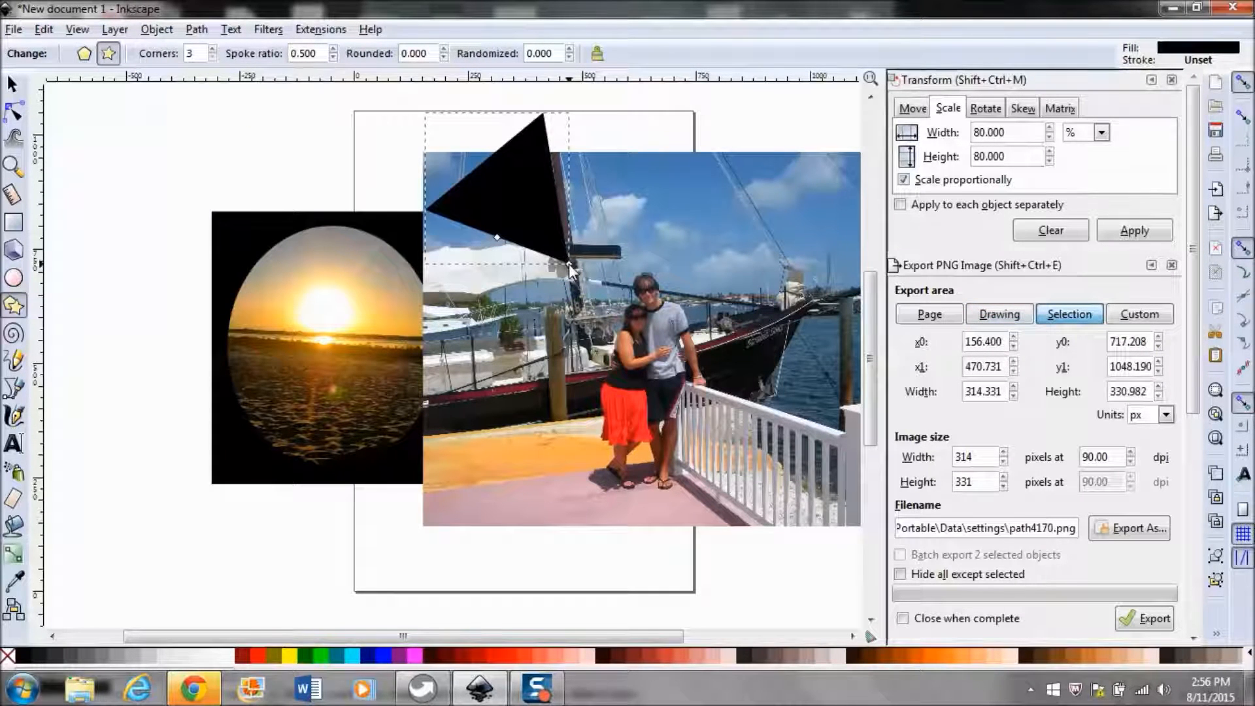
key(ctrl+z)
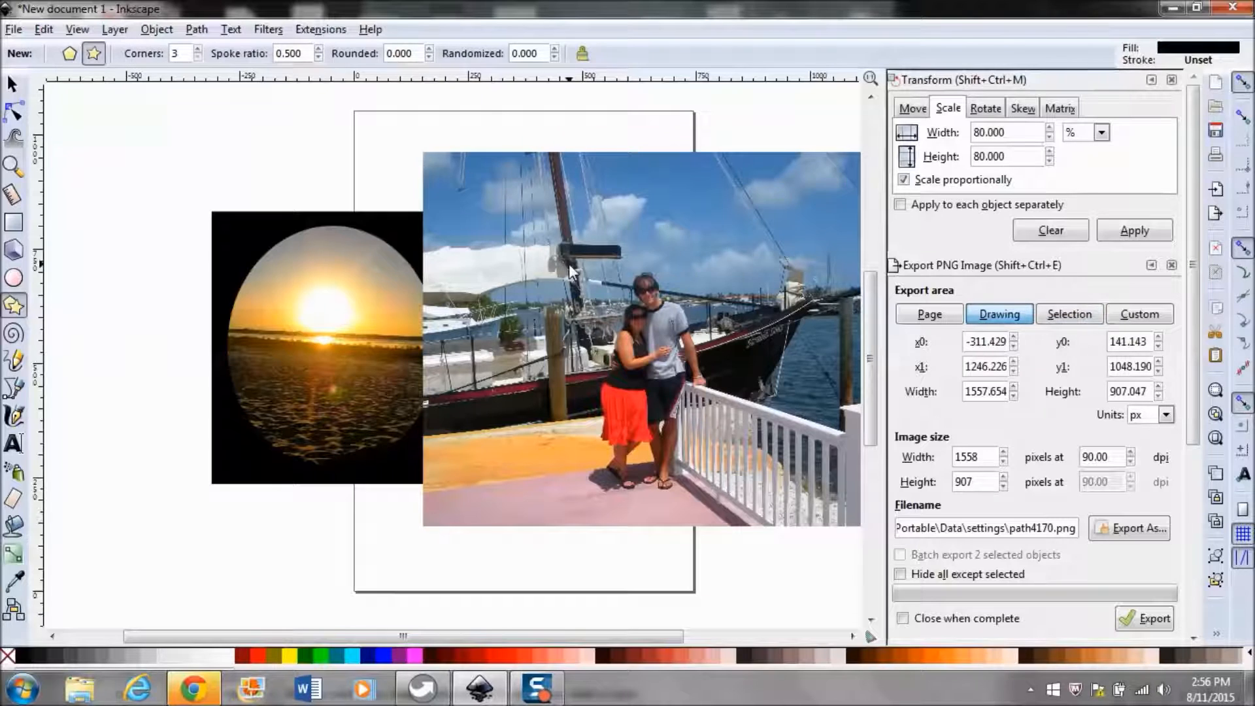
Draw a five-cornered star about 588 by 609 px over the couple and clip the boat photo to it.
click(199, 49)
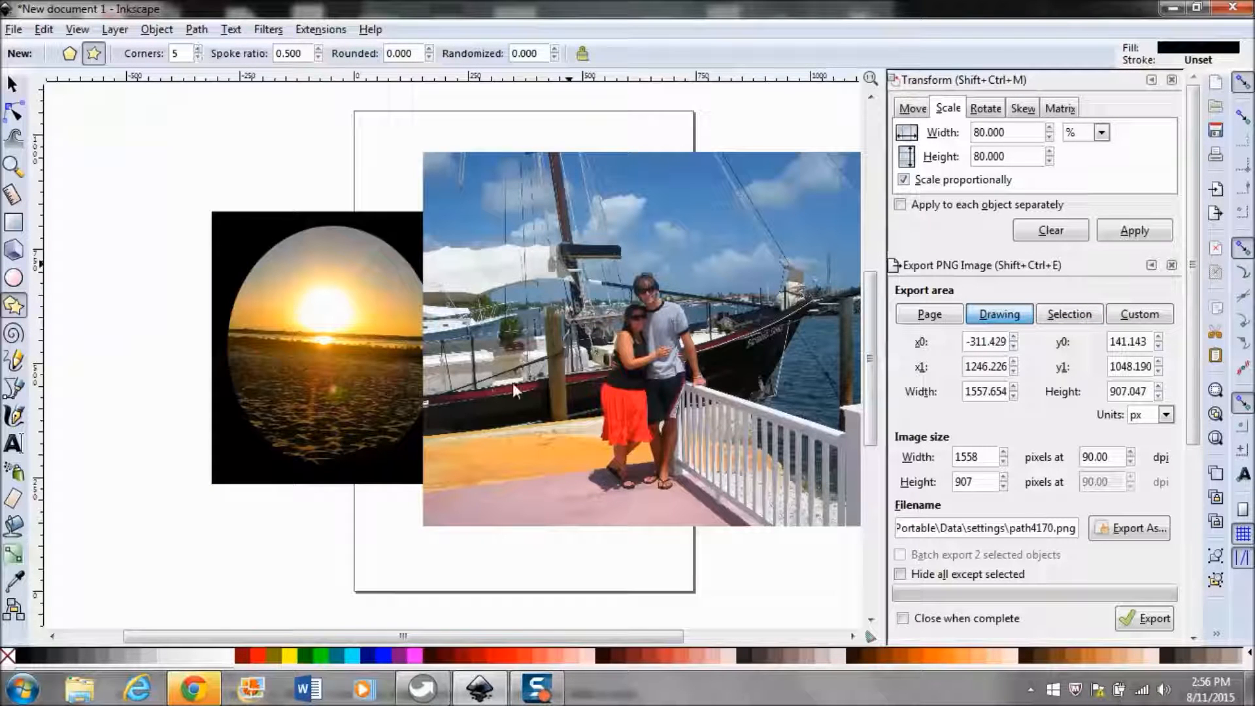
mouse_move(523, 264)
mouse_down()
mouse_move(514, 257)
mouse_move(607, 358)
mouse_move(672, 389)
mouse_up()
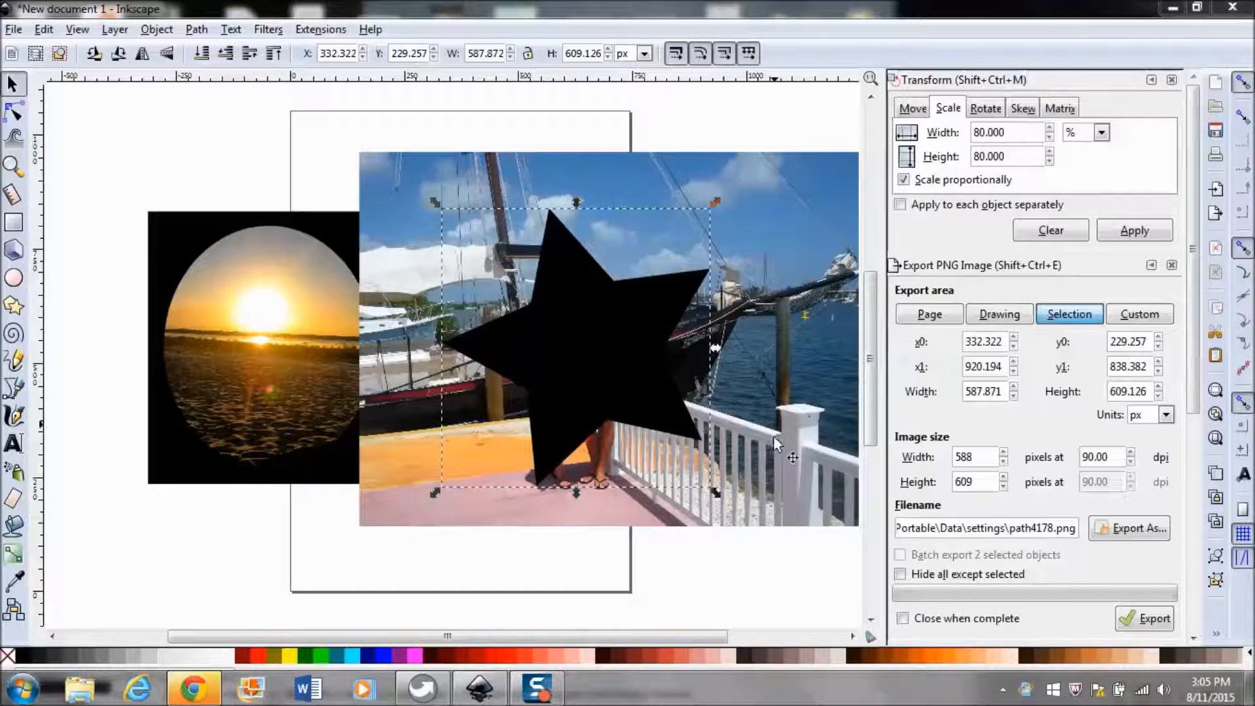
shift+click(783, 268)
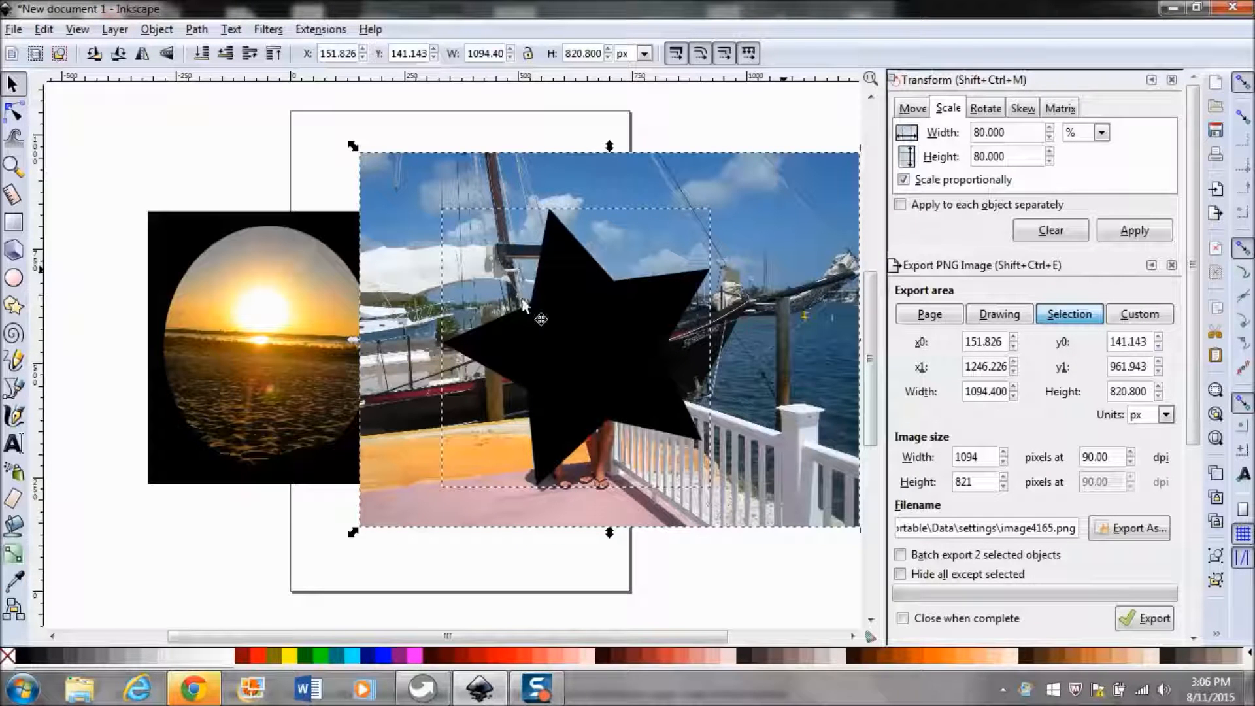
click(157, 29)
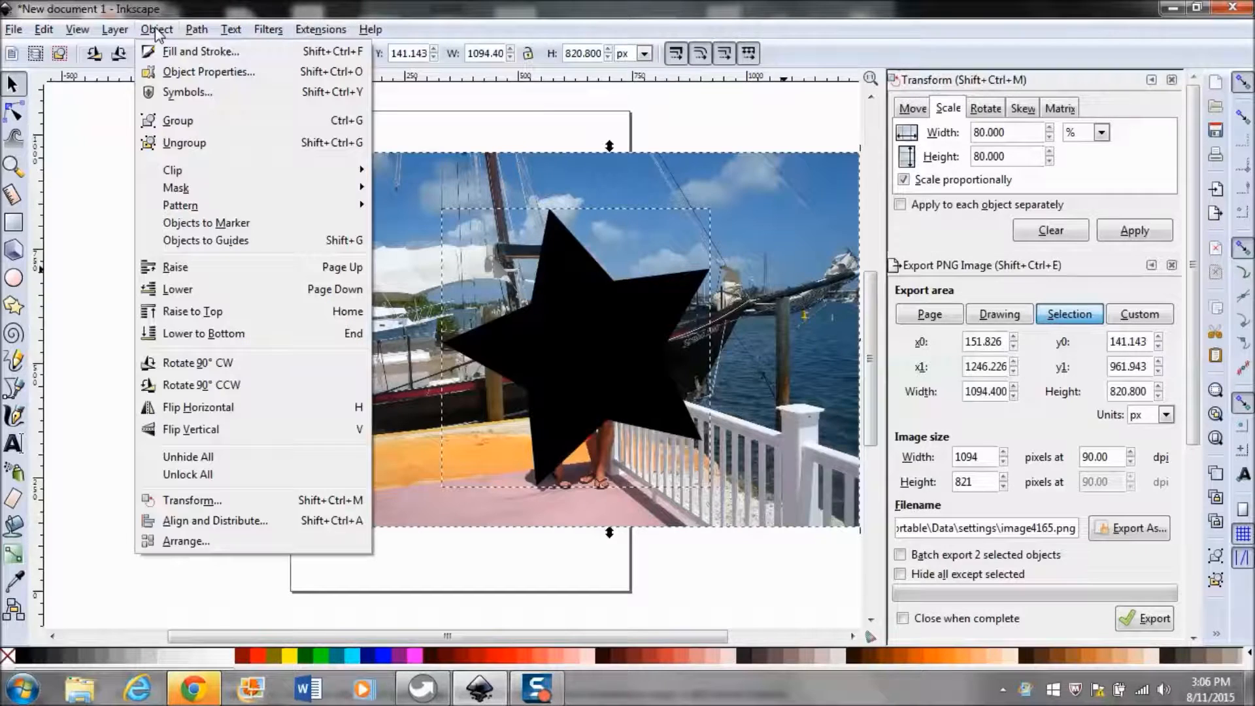
mouse_move(193, 171)
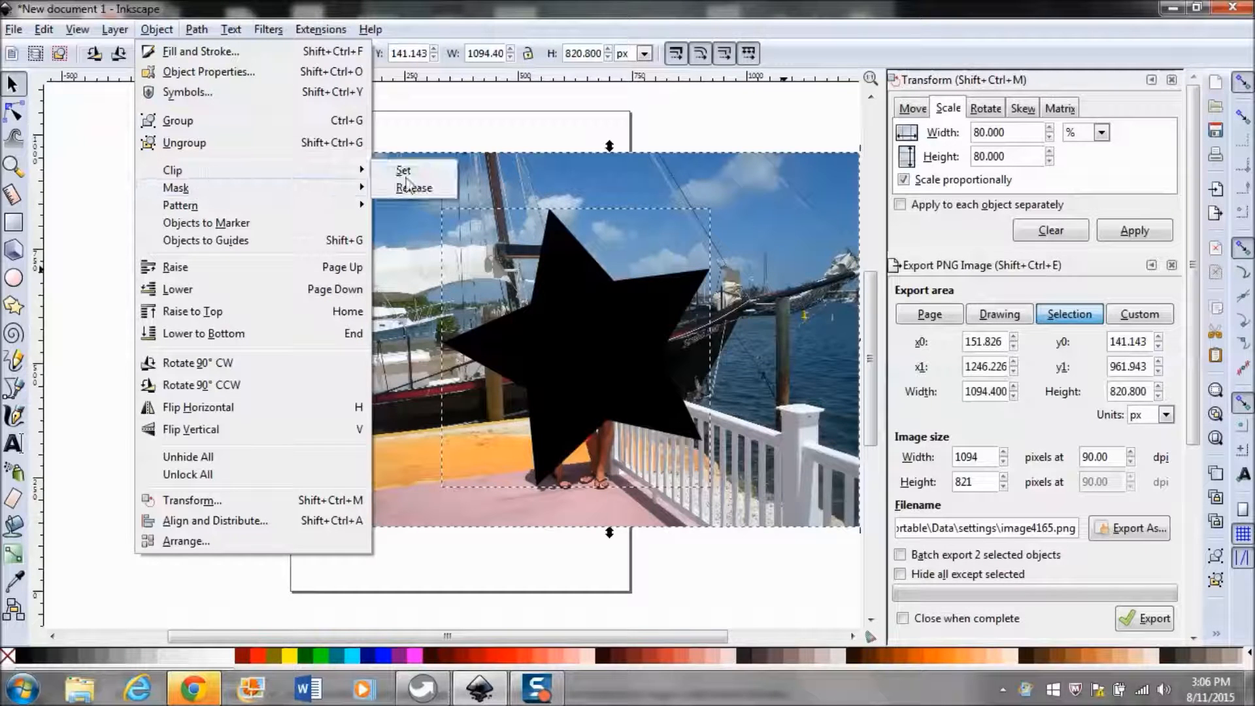
click(433, 171)
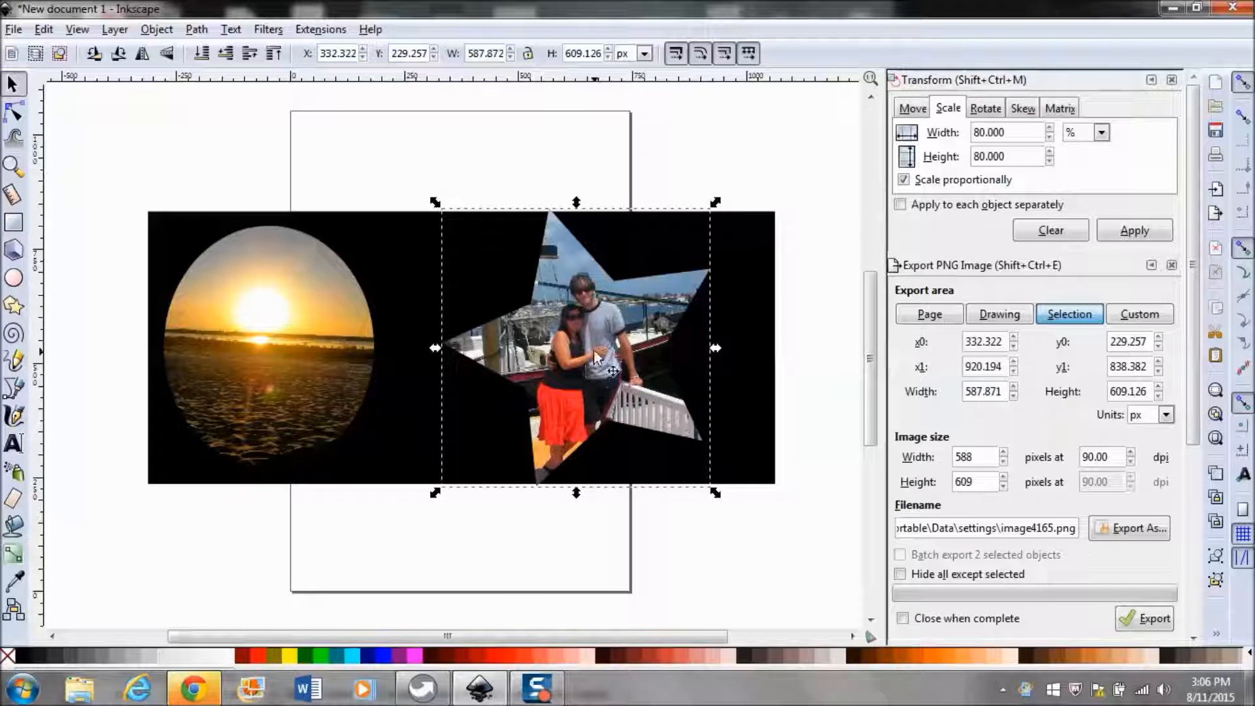
Move the star-clipped photo closer to the black rectangle's right end and deselect it.
drag(594, 354, 635, 338)
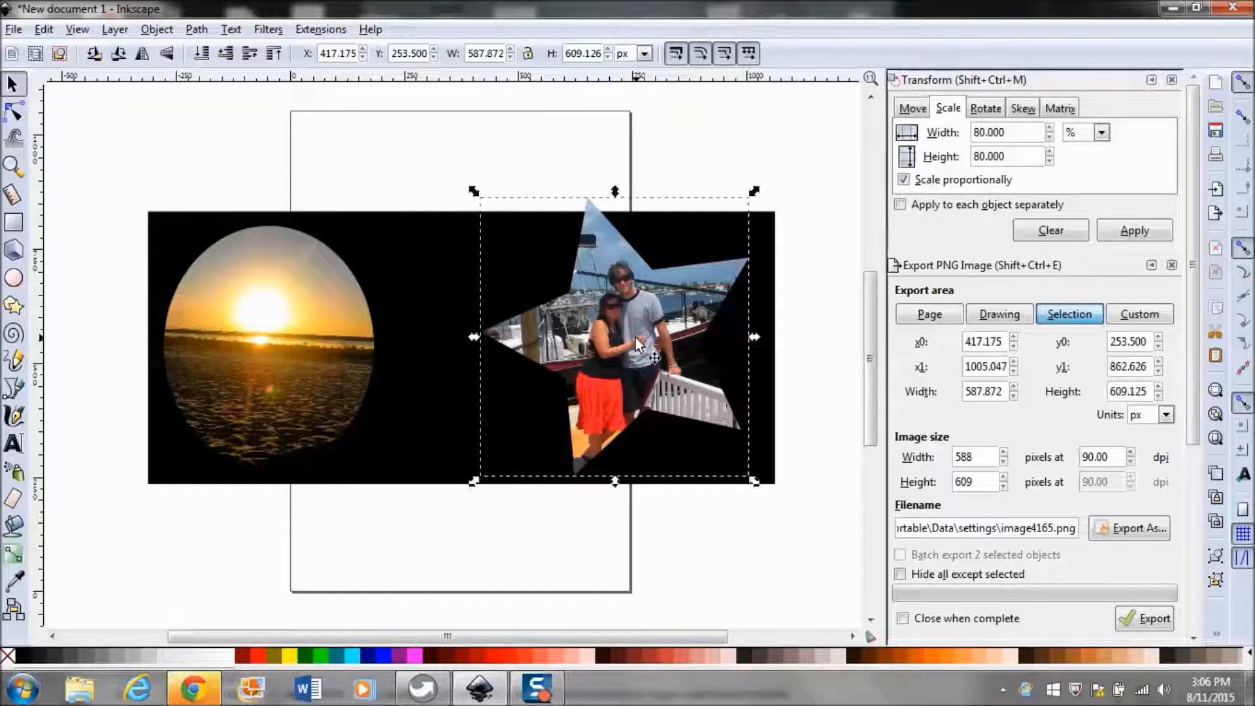
key(Escape)
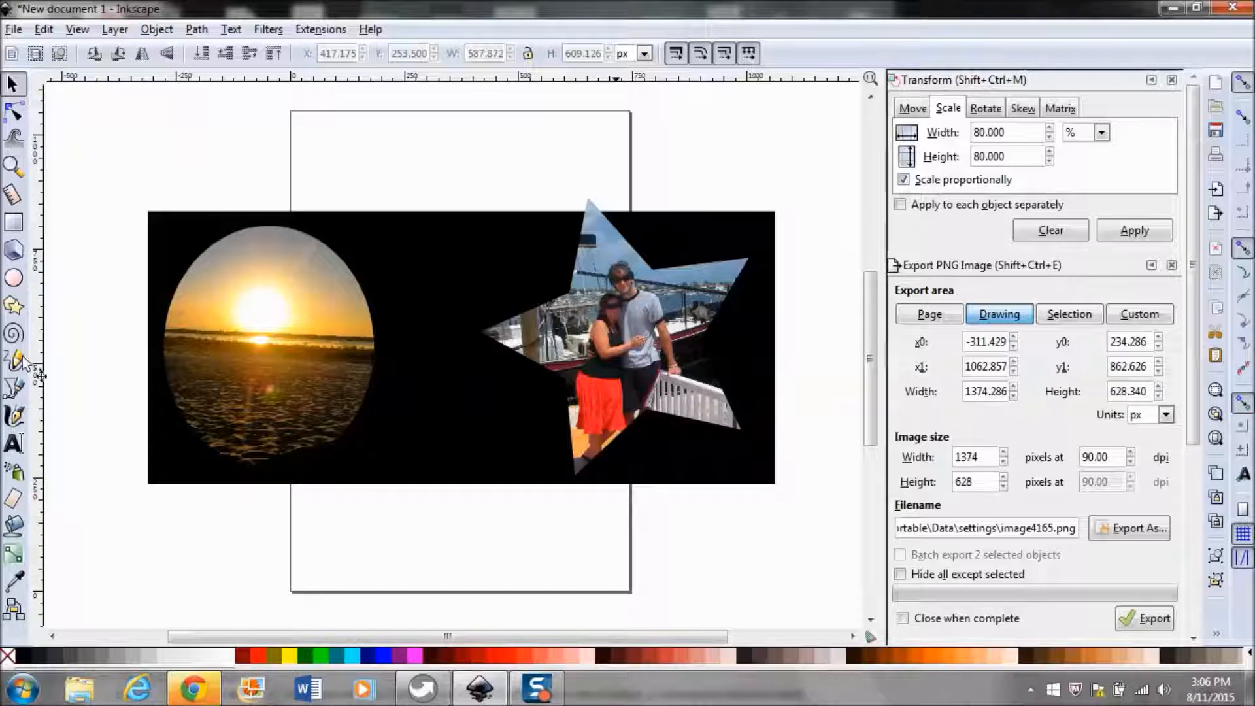
double_click(12, 446)
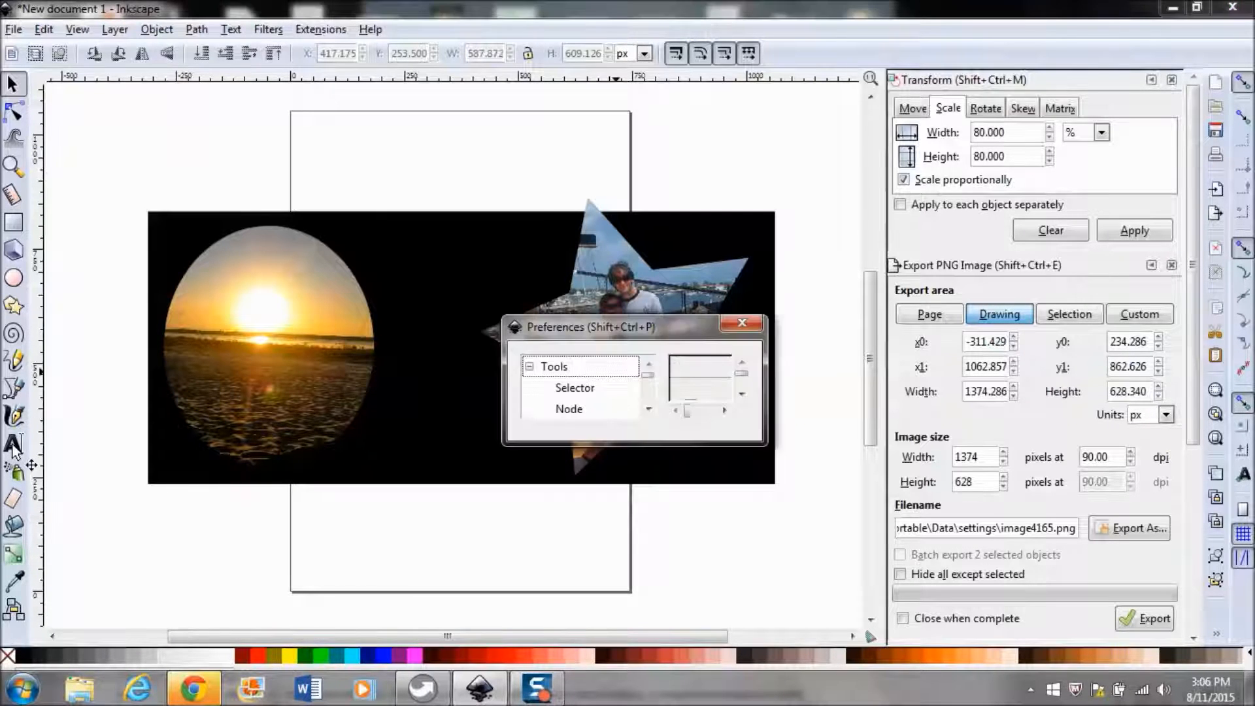
click(740, 323)
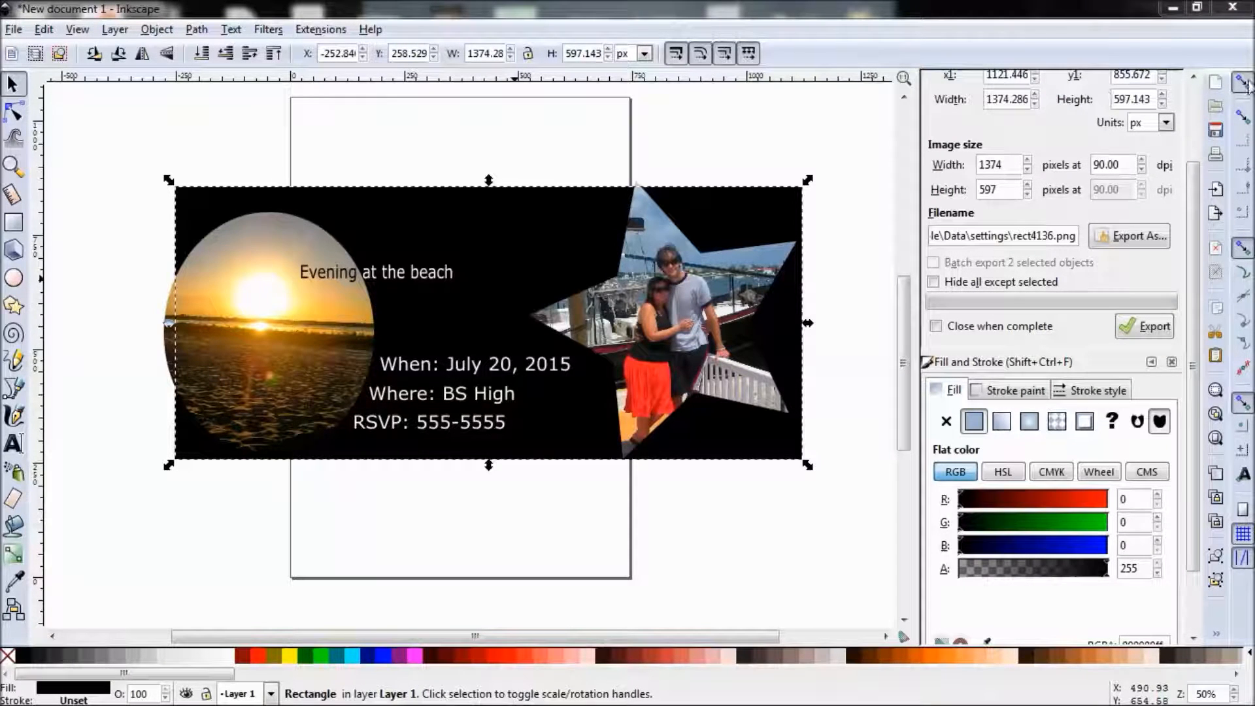
Select all objects of the banner, including the rectangle, both clipped photos and the text lines, for the PNG export.
drag(1192, 196, 1201, 64)
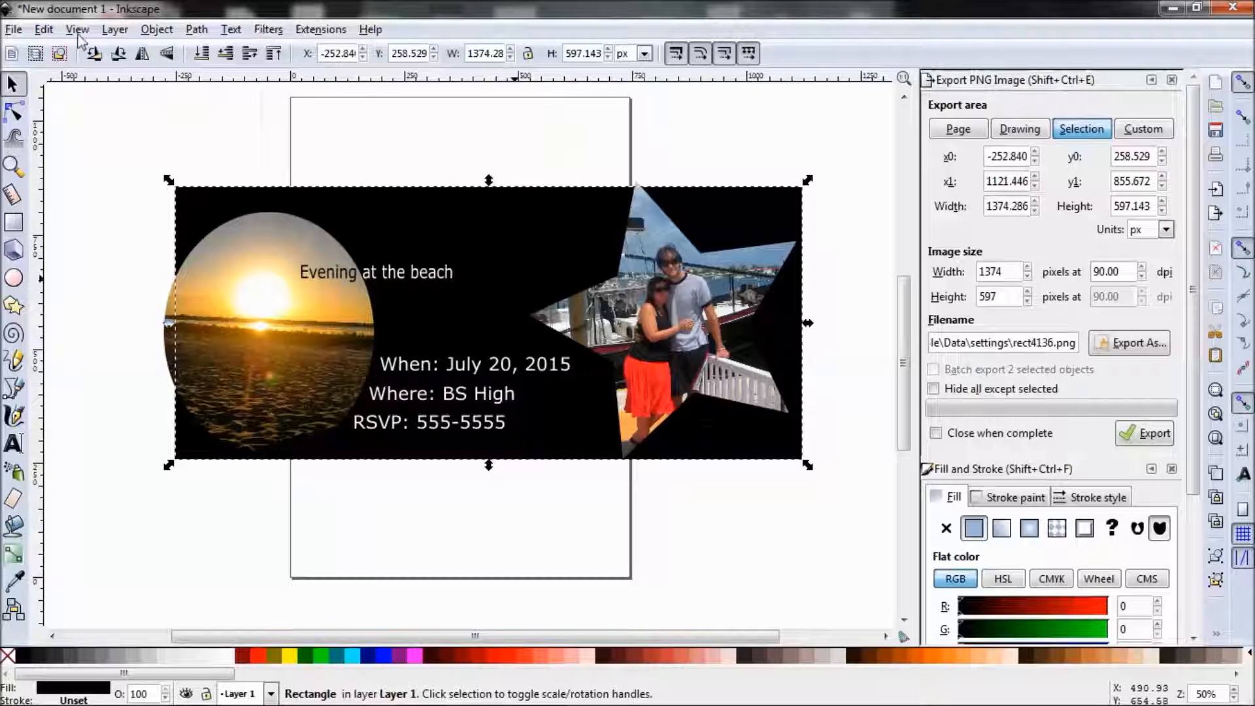
click(51, 31)
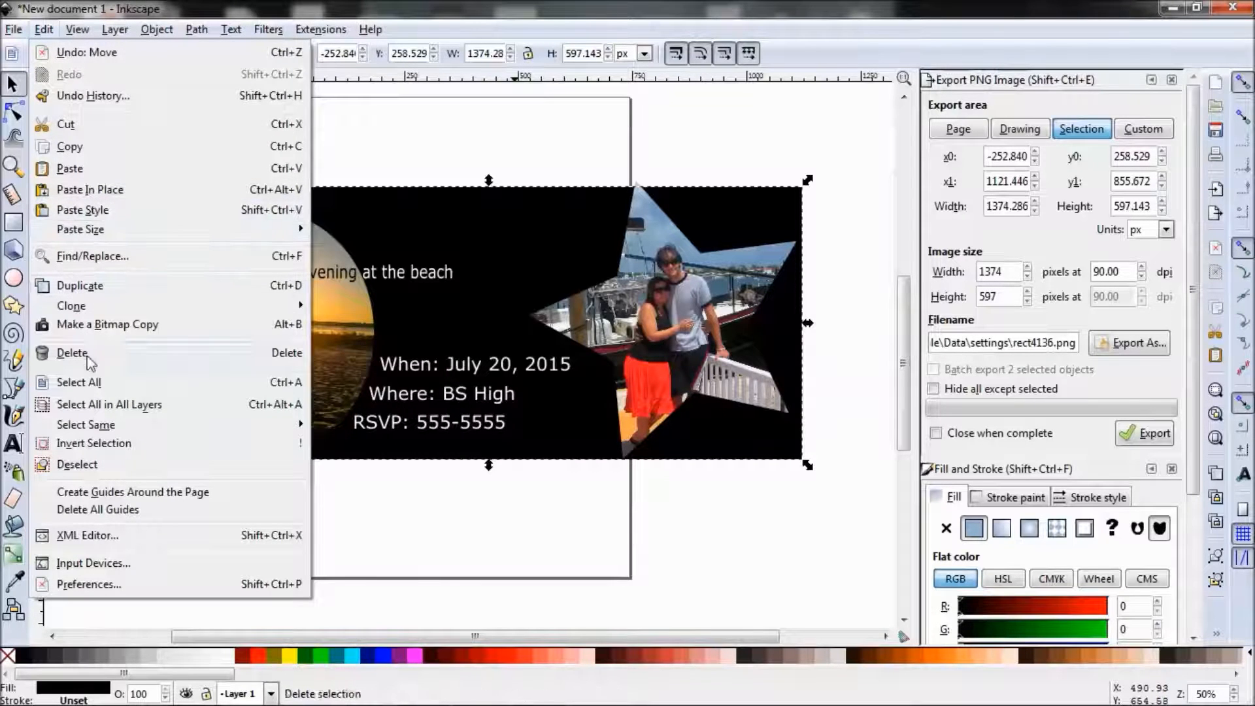
click(93, 385)
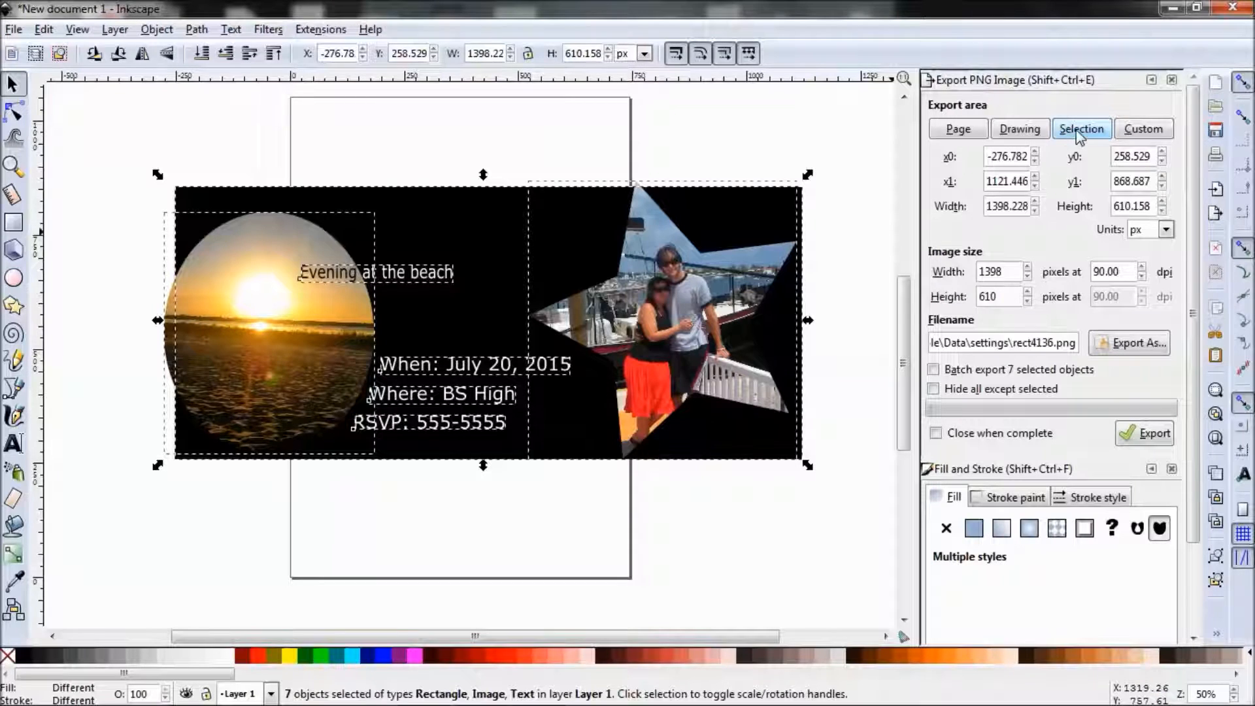
Export the selected banner as a PNG file named Project 1 in the settings folder.
click(1121, 352)
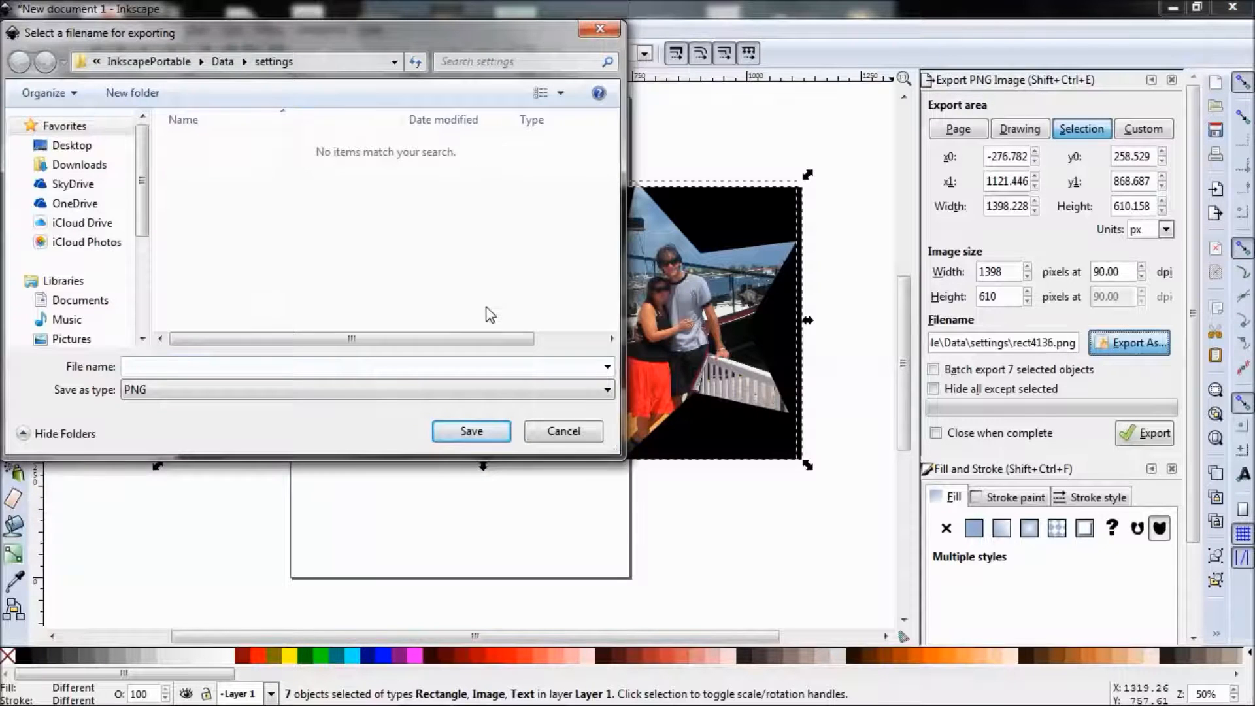
text(P)
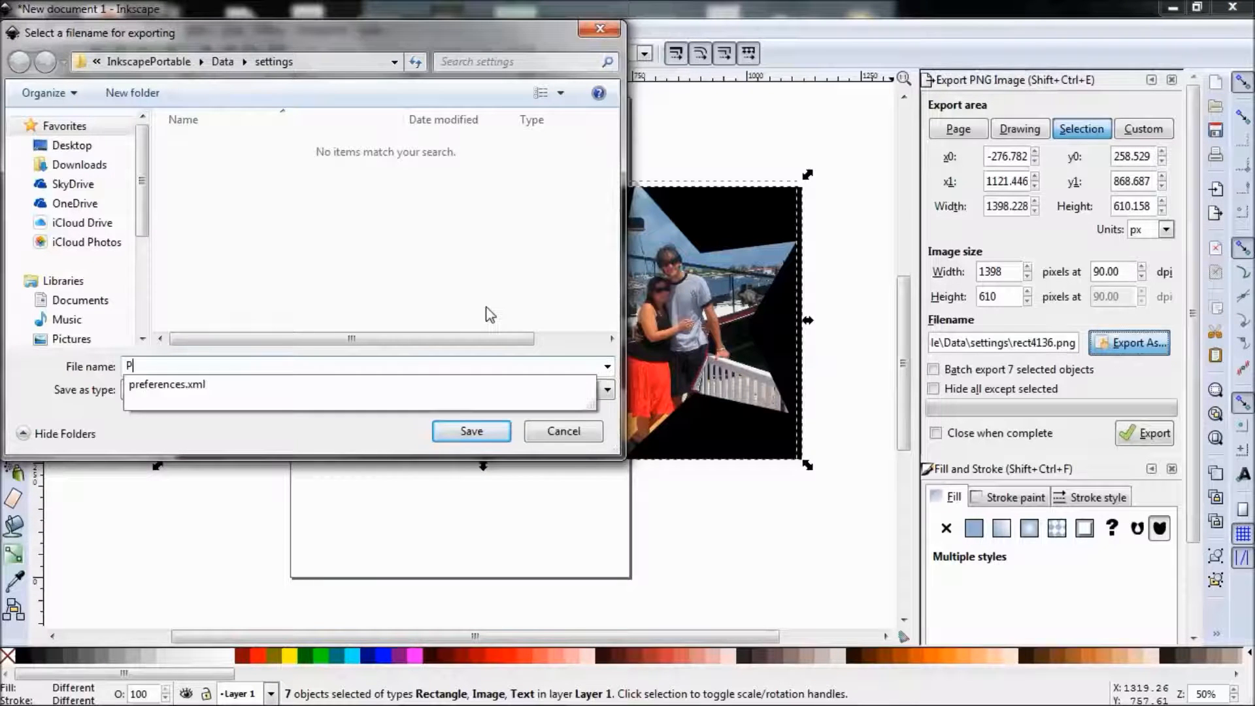
text(roject)
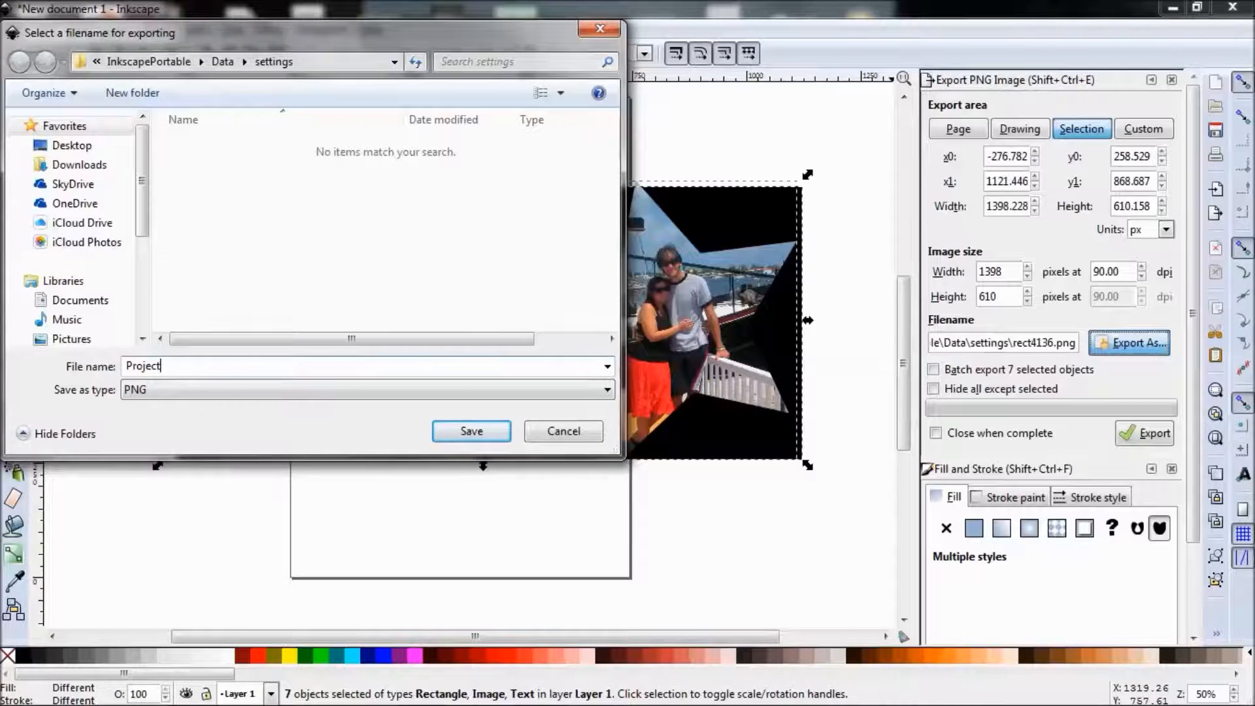
text( 1)
click(491, 433)
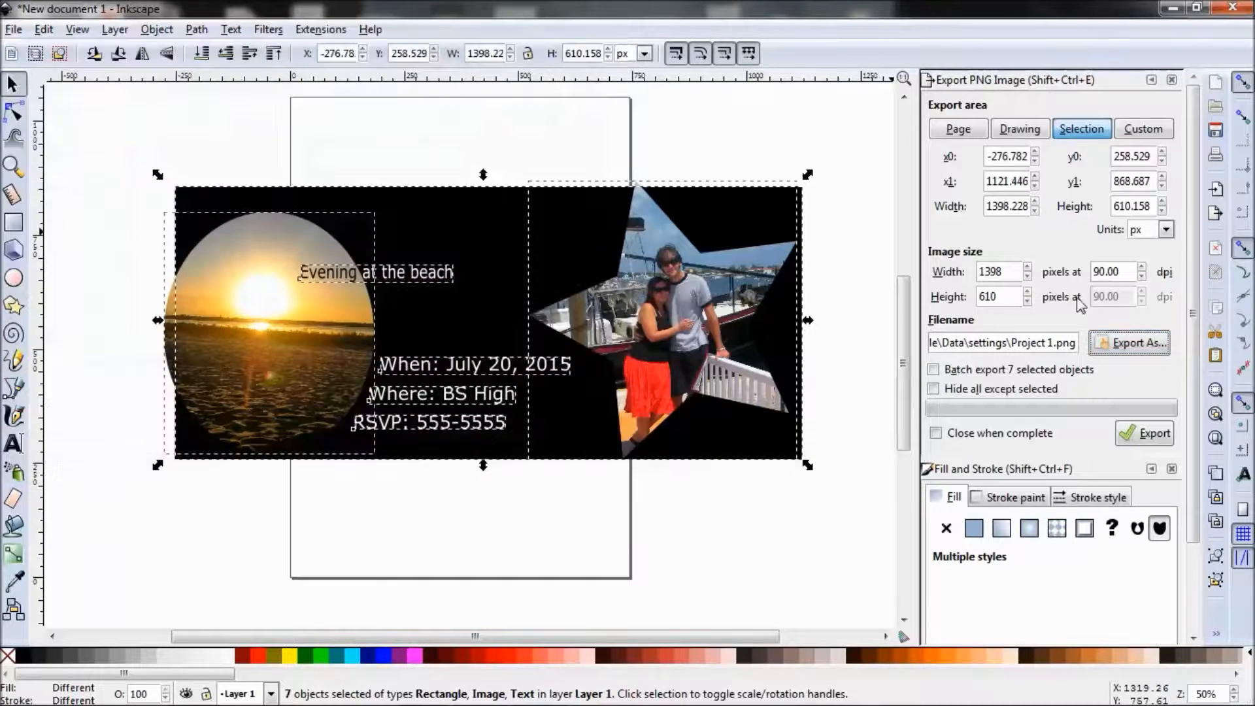
click(1148, 437)
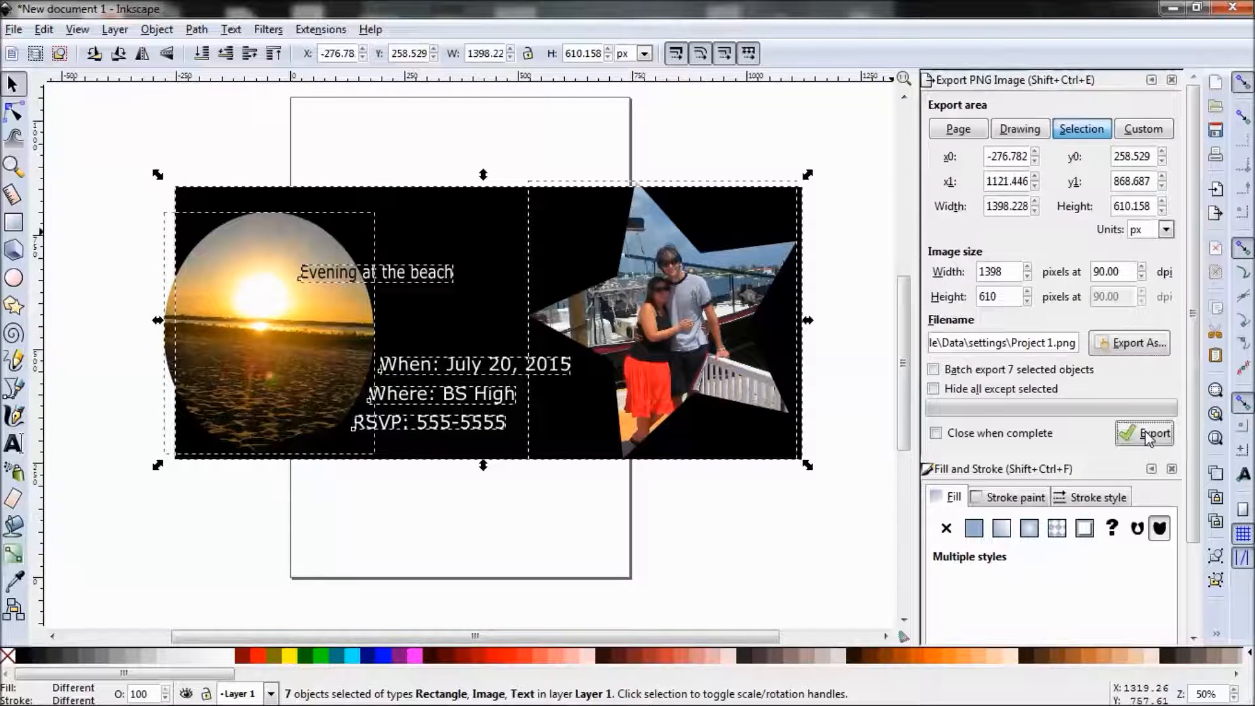